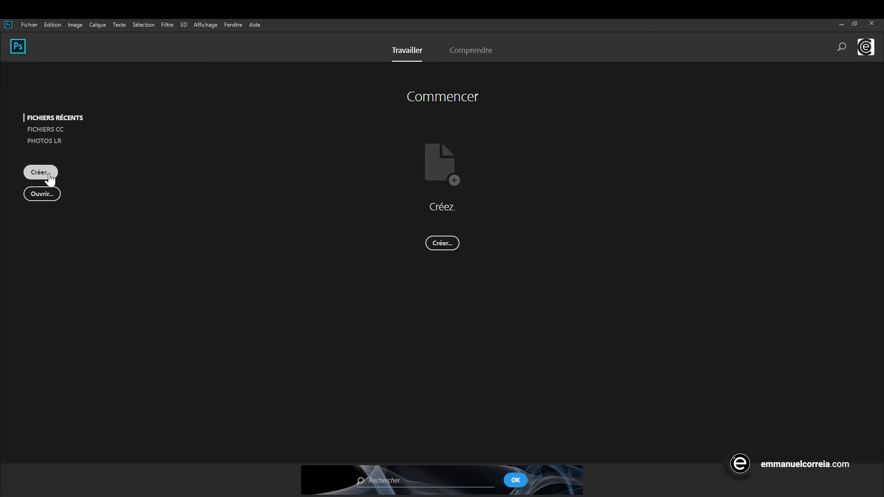
Open the new document settings from the start screen and reposition the dialog slightly
left_click(29, 26)
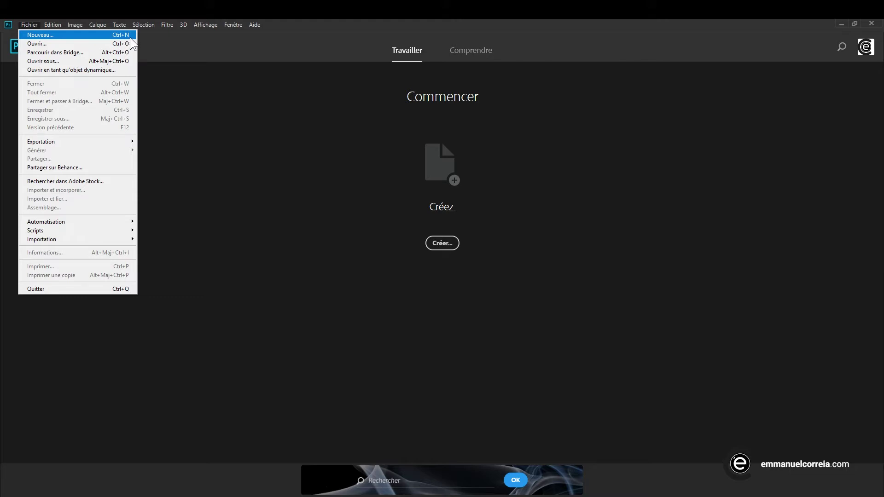
left_click(173, 40)
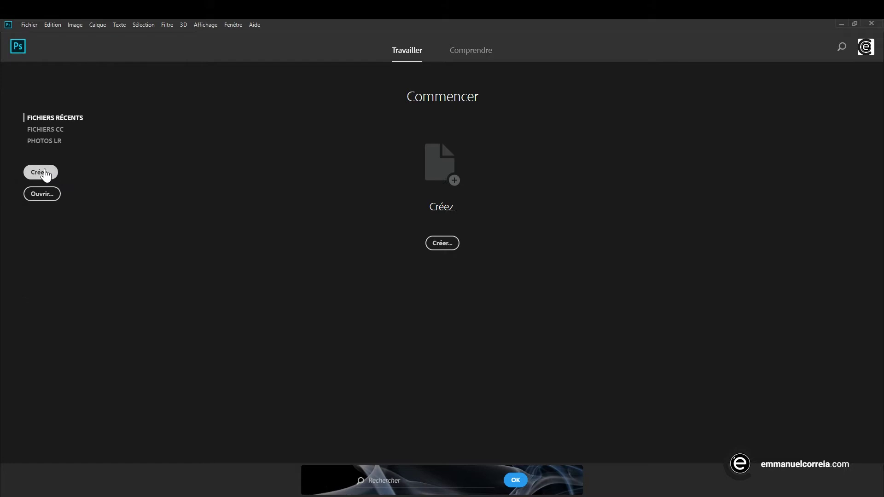
left_click(45, 173)
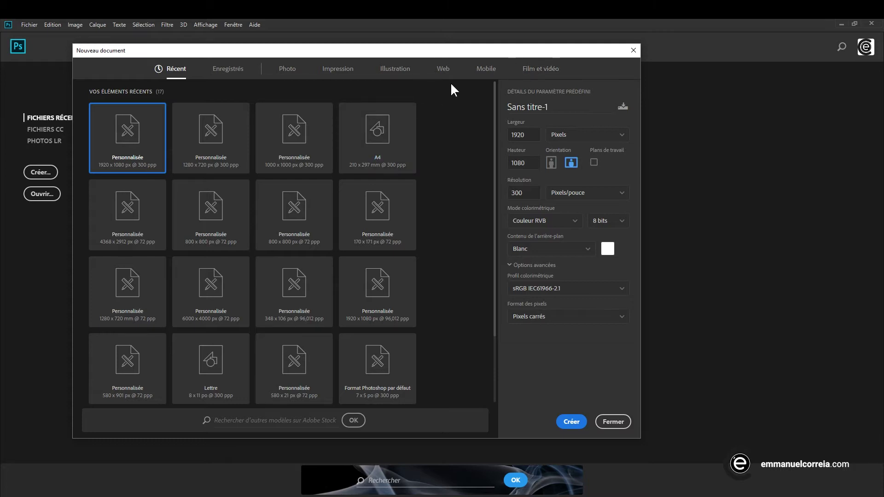
left_click_drag(417, 49, 421, 46)
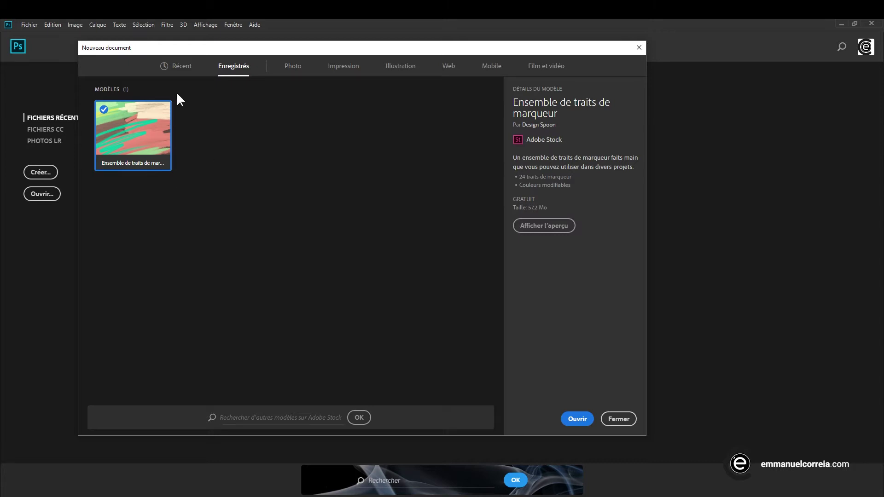
Examine the full sets of blank document presets for Photo, Impression and Illustration
left_click(292, 75)
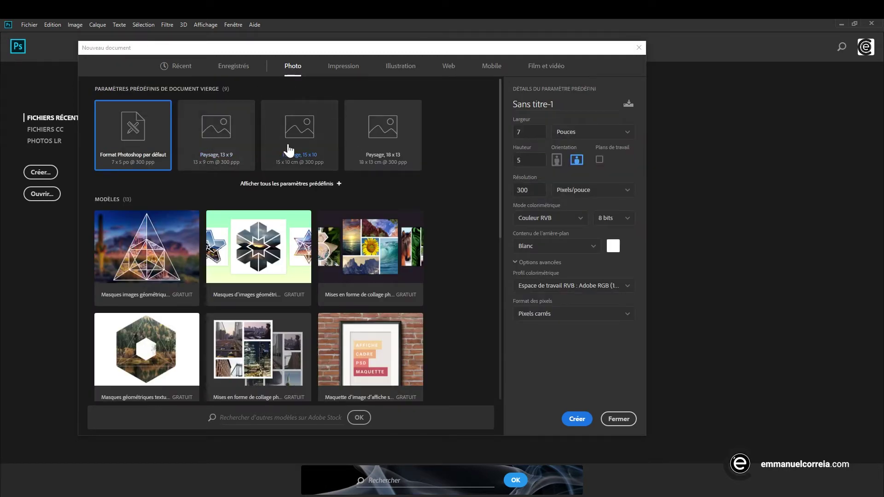
left_click(265, 189)
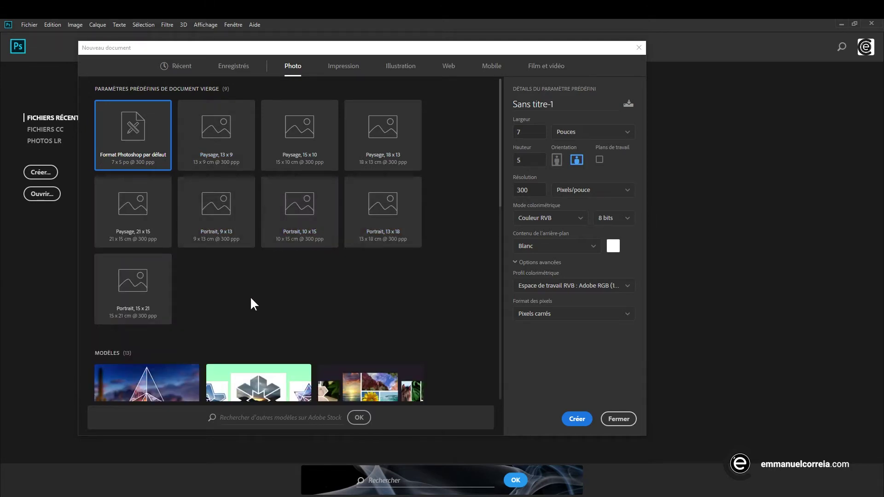
left_click(338, 69)
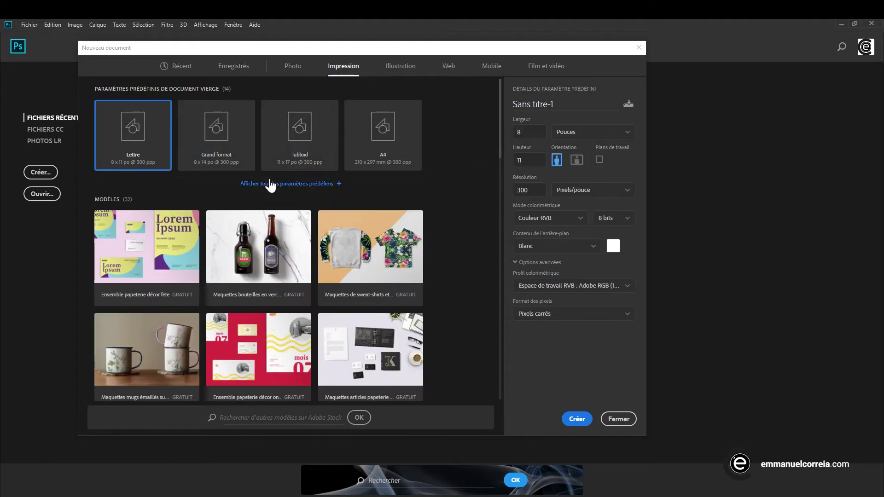
left_click(272, 184)
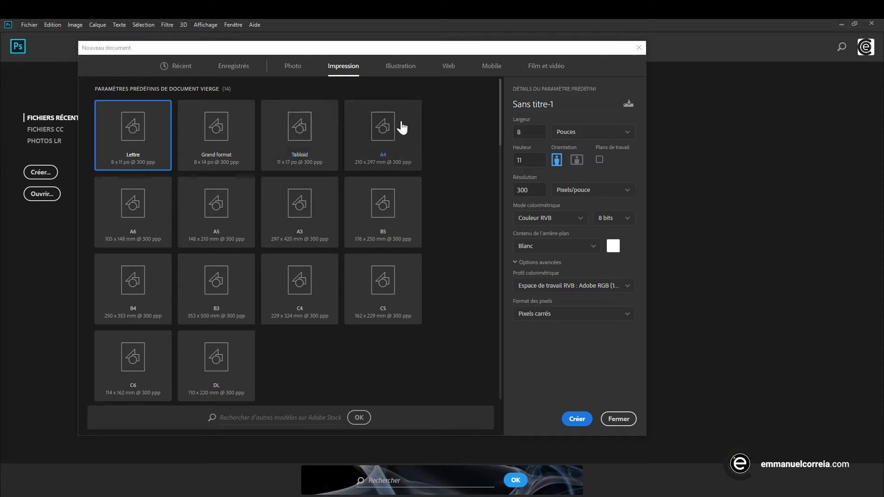
left_click(399, 68)
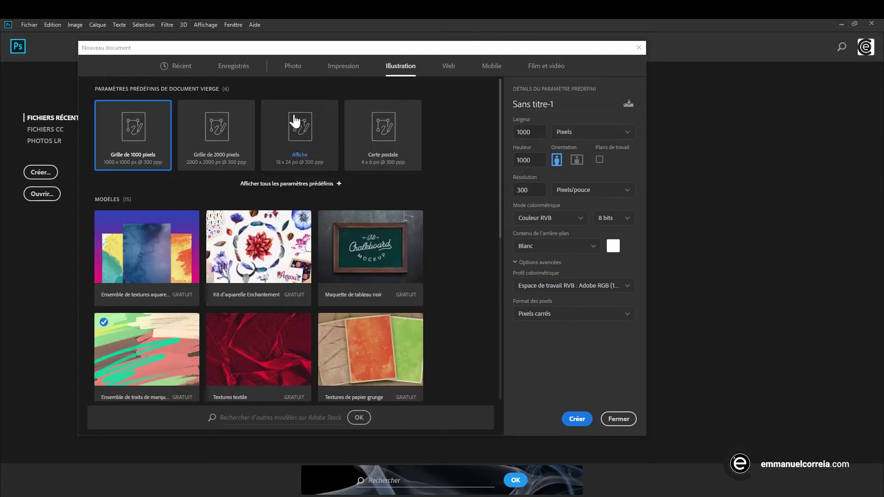
left_click(264, 184)
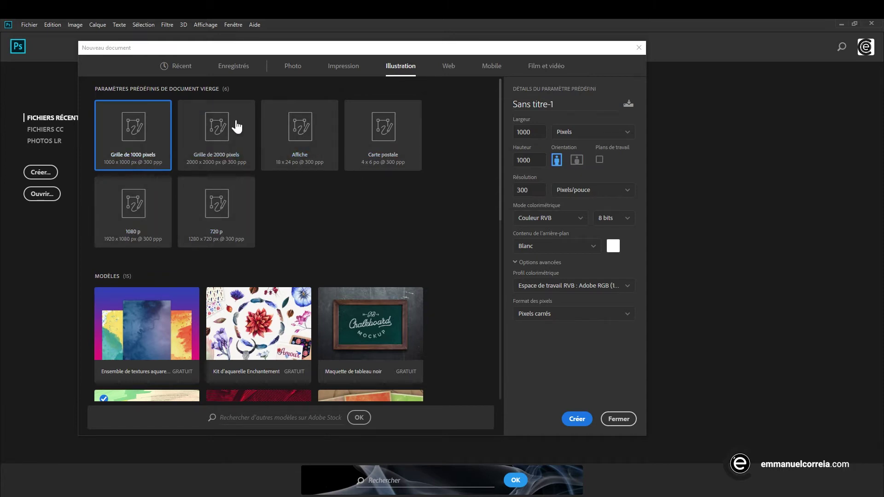
Examine the full sets of blank document presets for Web, Mobile and Film et vidéo
left_click(448, 70)
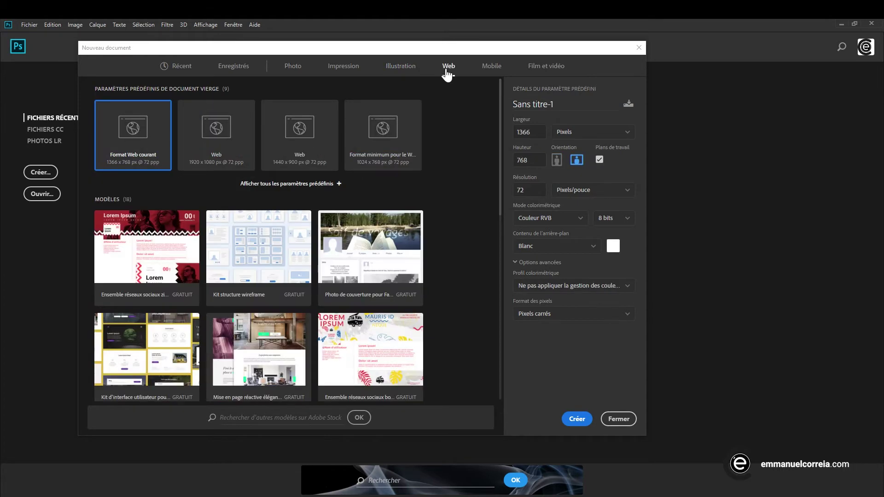
left_click(270, 184)
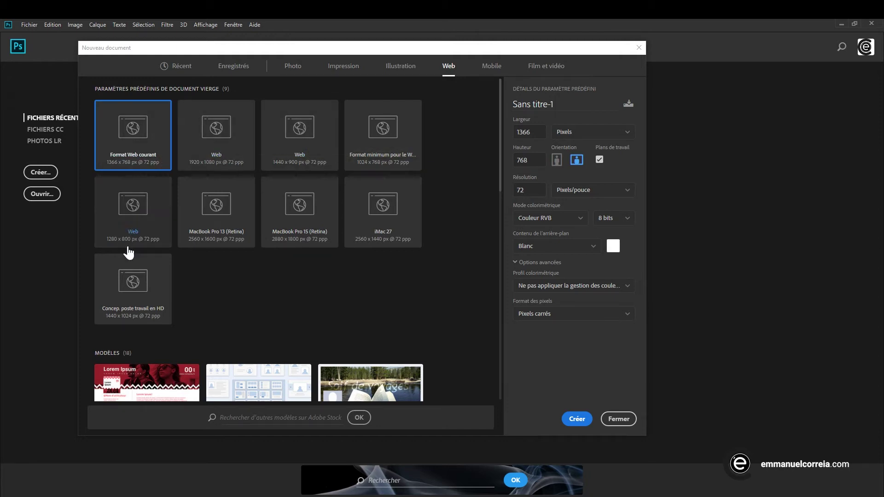
left_click(488, 70)
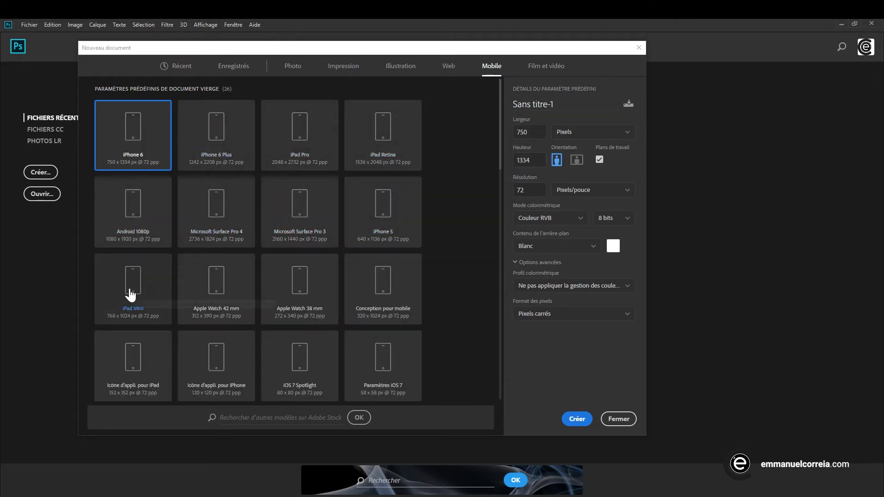
scroll(310, 290, "down", 1)
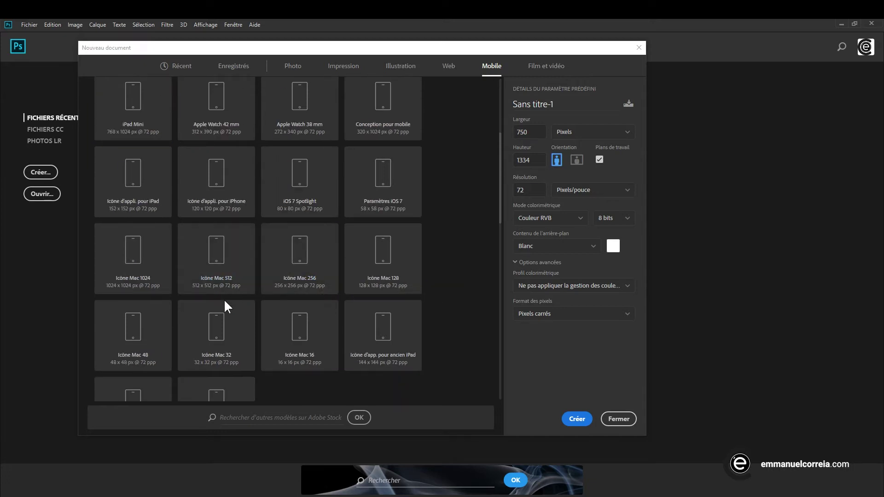
scroll(216, 294, "up", 1)
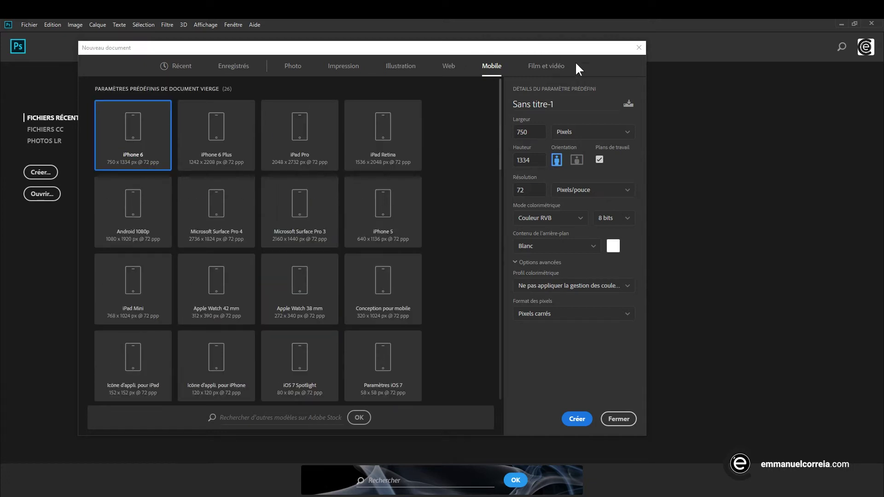
left_click(544, 67)
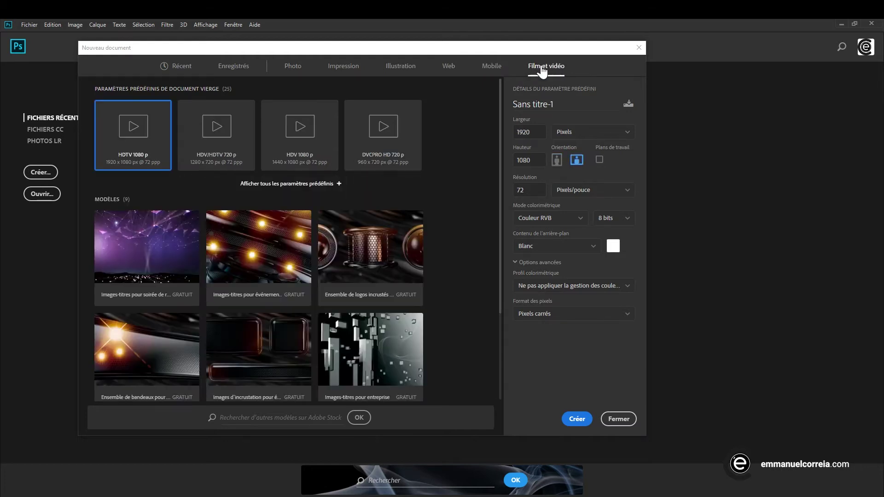
left_click(266, 185)
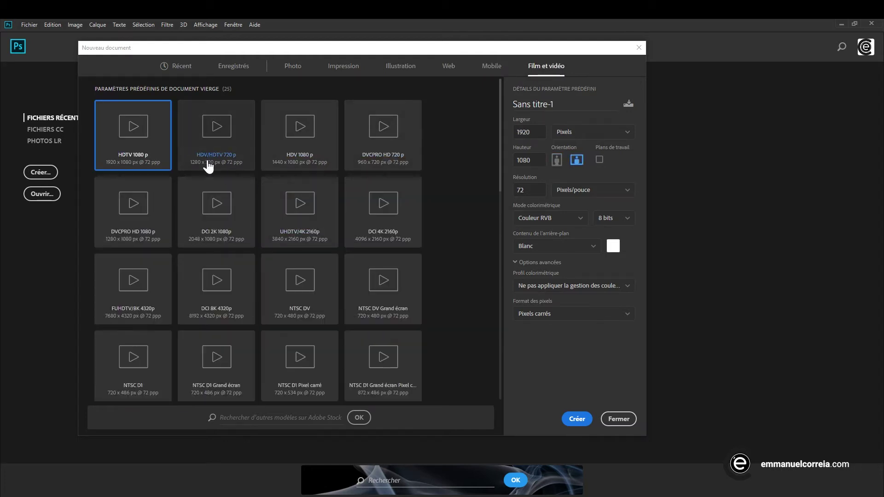
scroll(361, 249, "down", 3)
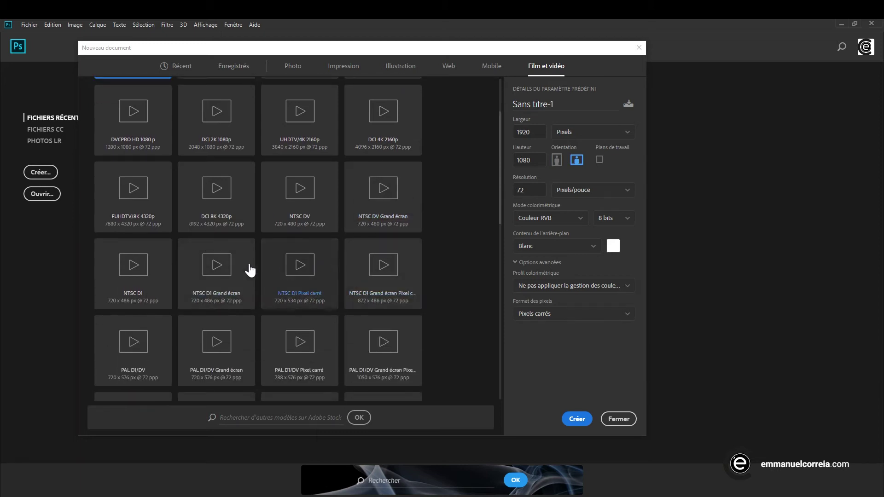
scroll(239, 243, "up", 2)
Choose the Impression category with its Lettre preset and name the new document "Titre de mon doc"
left_click(297, 70)
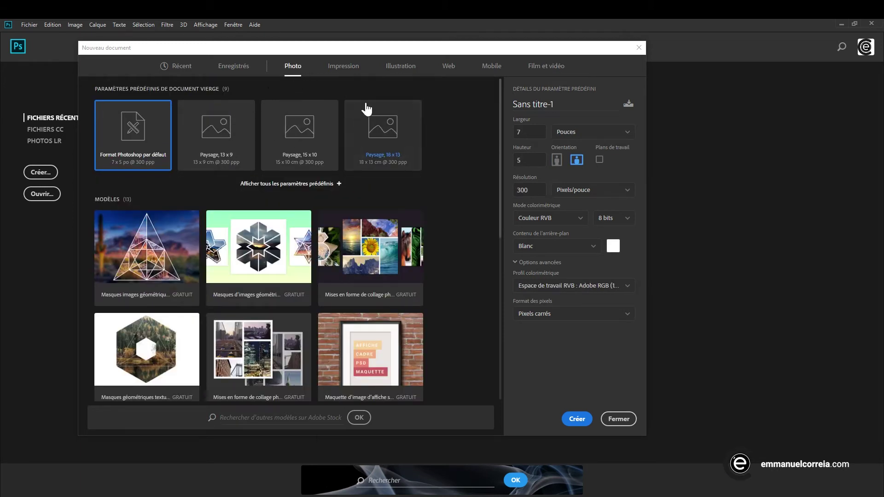
left_click(343, 66)
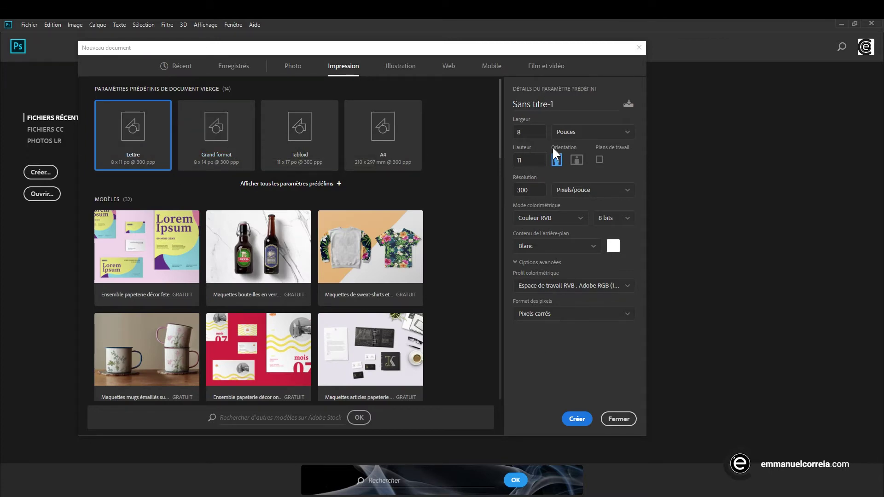
left_click_drag(558, 105, 483, 105)
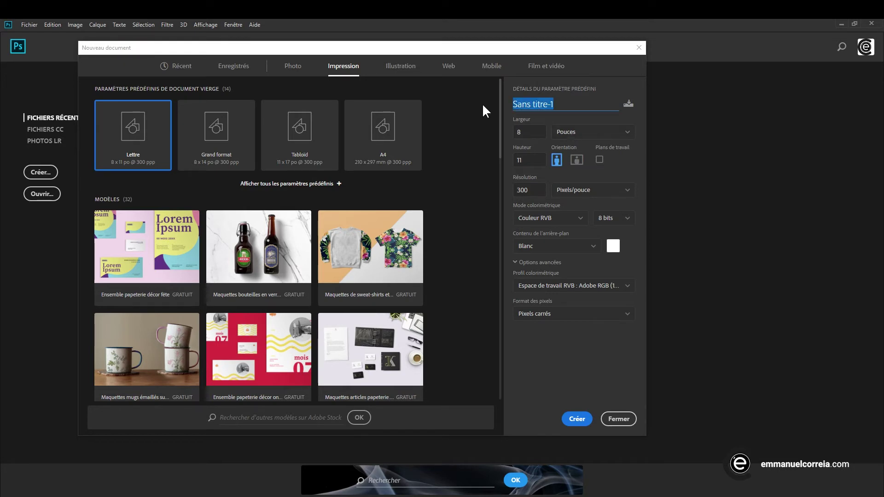
type("Titre de mon doc")
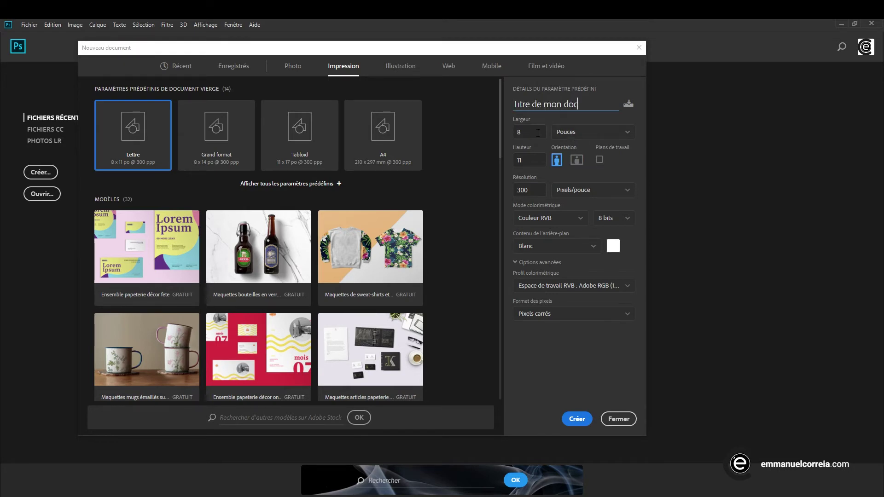
Set the measurement unit for the document's width and height to Centimètres
left_click_drag(536, 130, 512, 137)
left_click(586, 116)
left_click(617, 140)
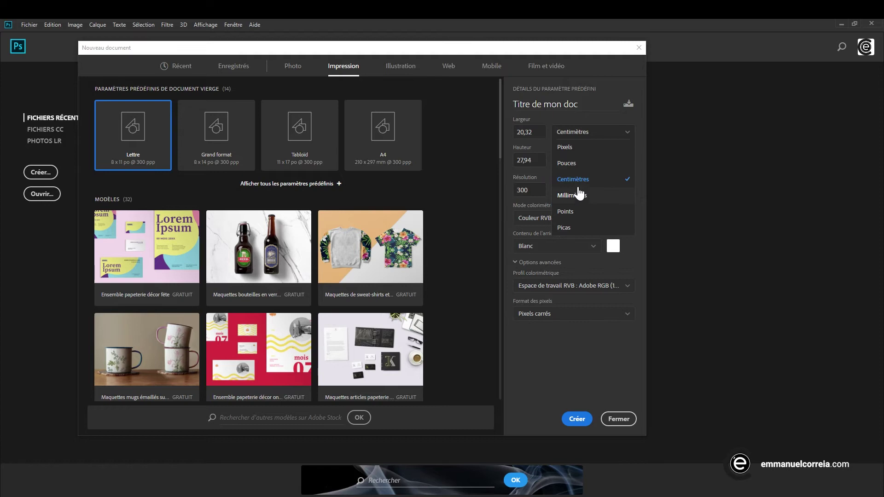
left_click(579, 185)
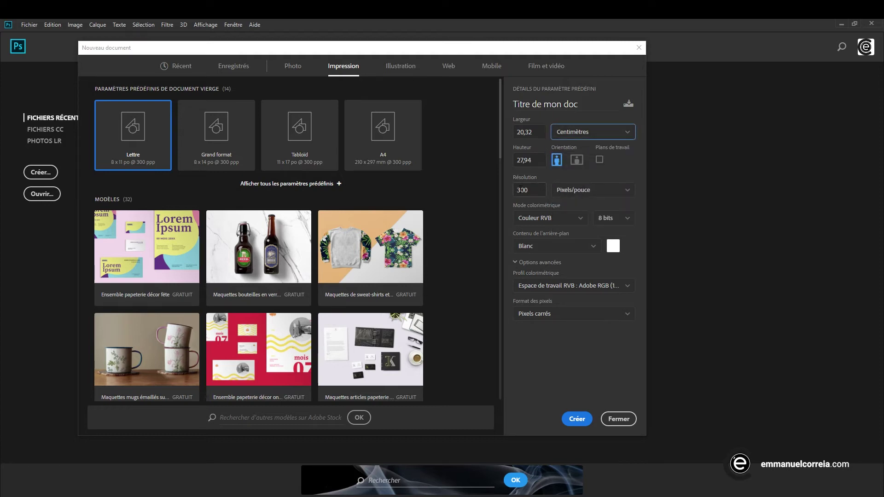
Try the landscape orientation for the new document and return to portrait
left_click(525, 189)
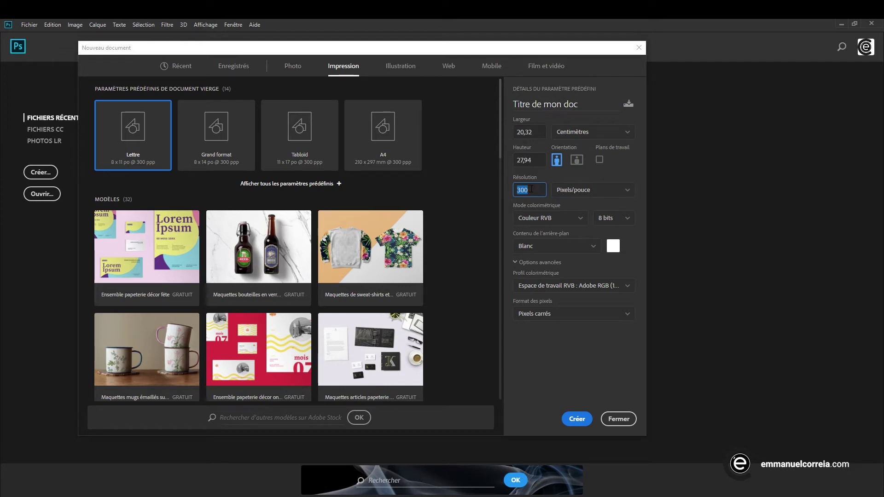
left_click(549, 166)
left_click(576, 160)
left_click(557, 161)
Review the resolution value and its available units, staying with Pixels/pouce
left_click_drag(536, 192, 510, 193)
left_click(577, 192)
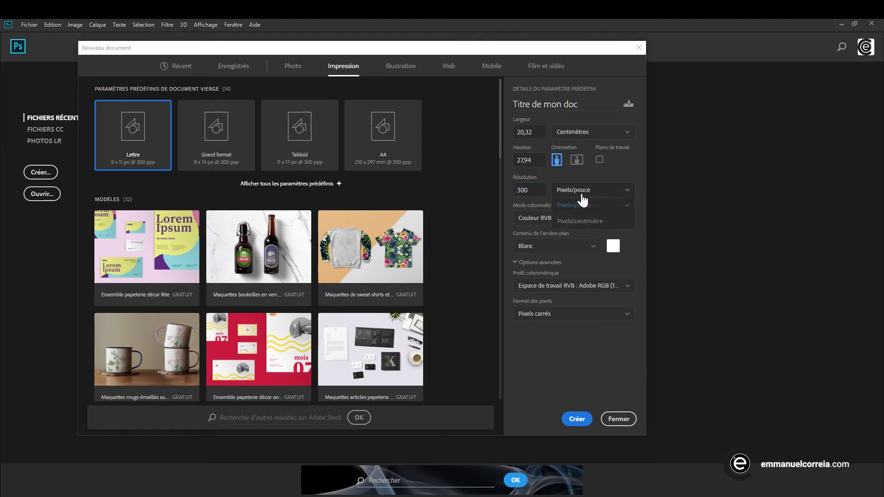
left_click(581, 203)
left_click(583, 191)
left_click_drag(533, 191, 503, 190)
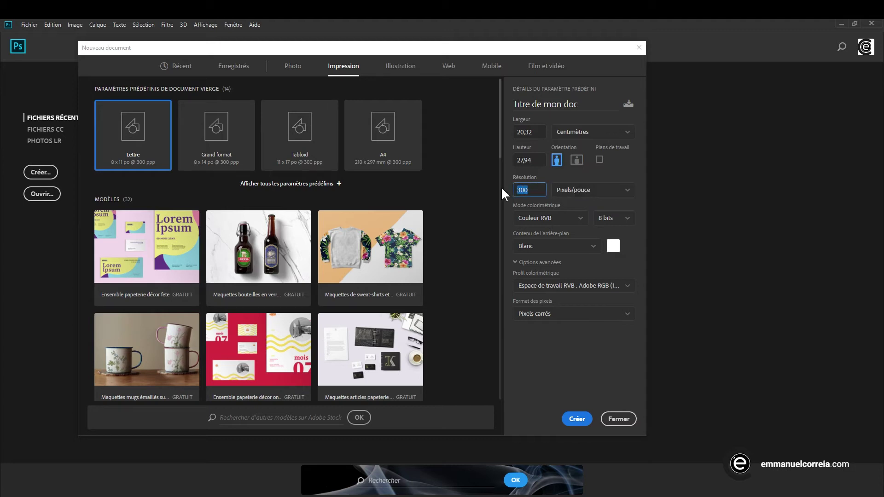
left_click(540, 183)
left_click_drag(535, 190, 516, 192)
left_click(548, 178)
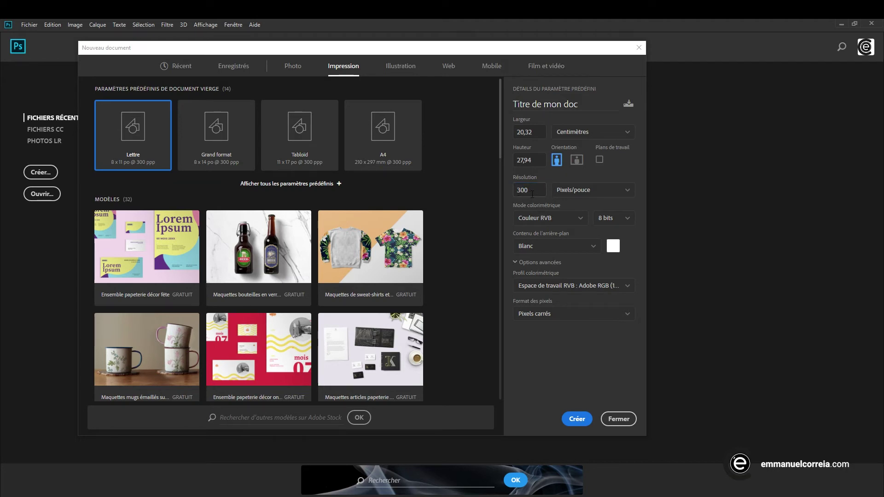
Choose Couleur RVB as the document's colour mode with a depth of 8 bits
left_click(580, 225)
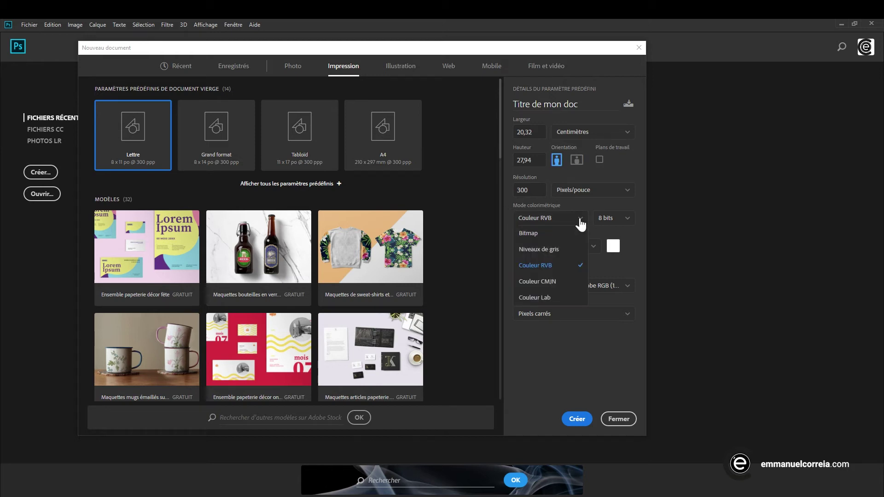
left_click(551, 269)
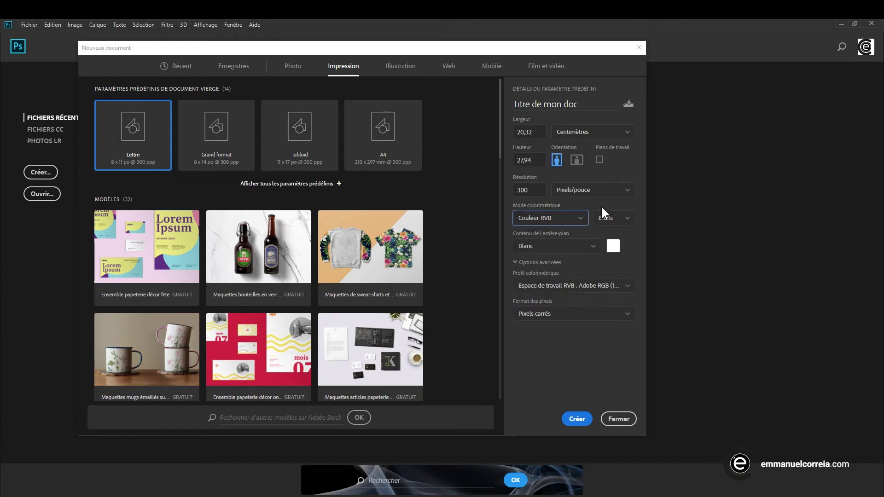
left_click(629, 222)
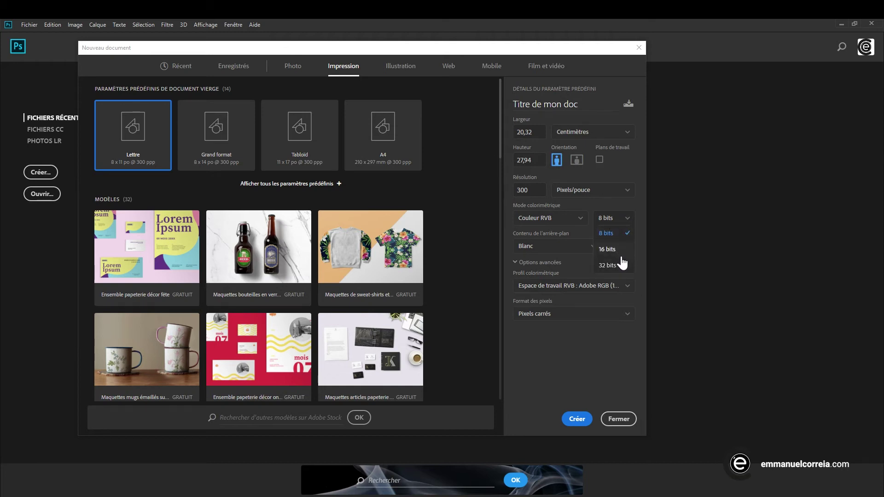
left_click(615, 220)
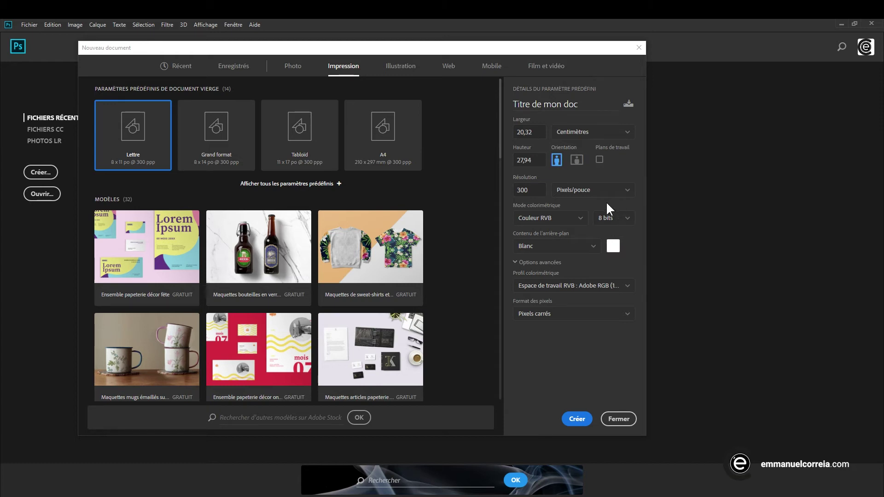
Try Couleur d'arrière-plan as the background contents, and replace it with a custom blue
left_click(554, 249)
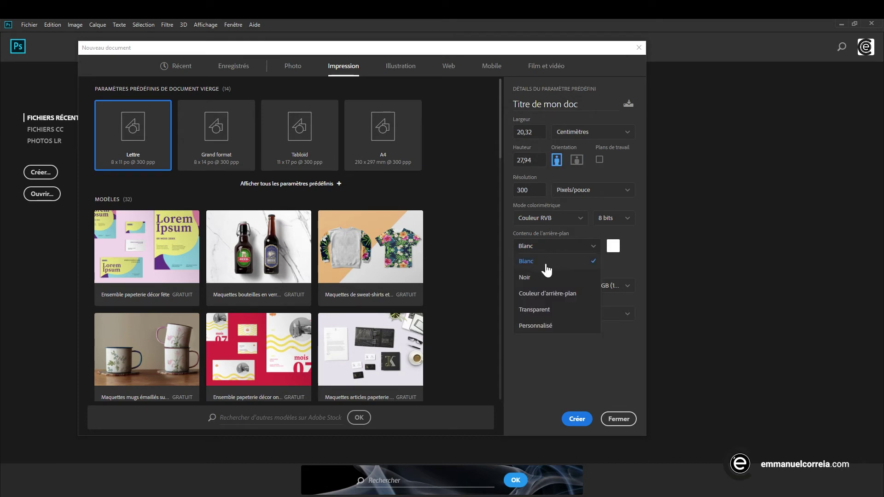
left_click(544, 298)
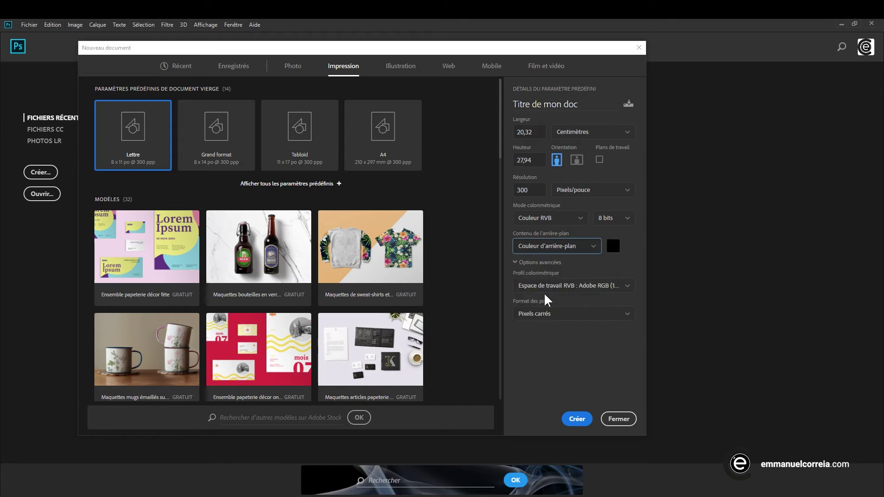
left_click(613, 247)
left_click(676, 383)
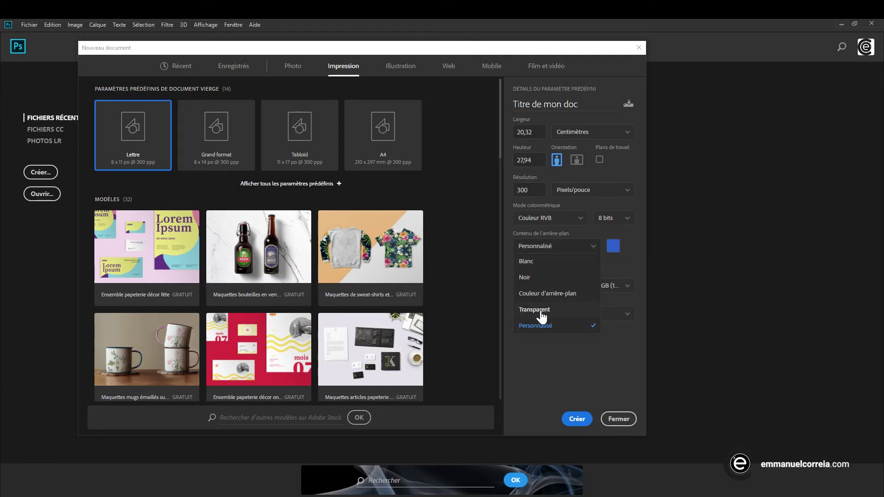
Set the new document's background contents to Transparent and keep the advanced options expanded
left_click(539, 311)
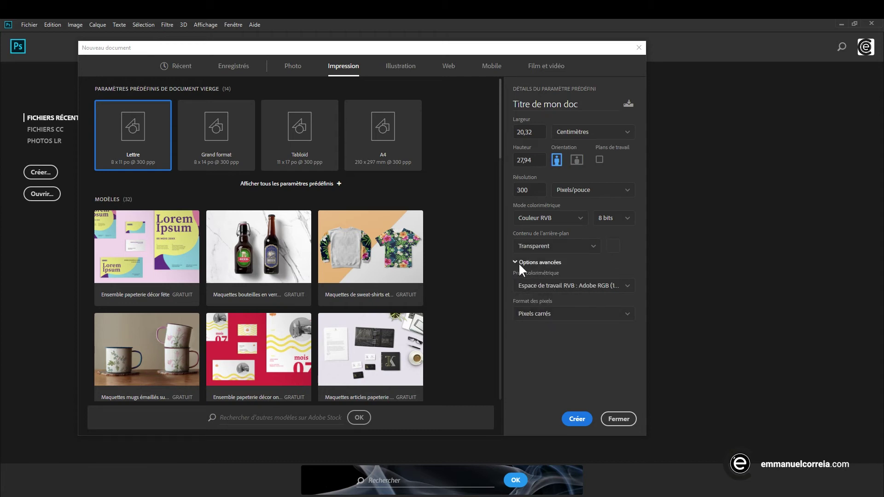
left_click(516, 262)
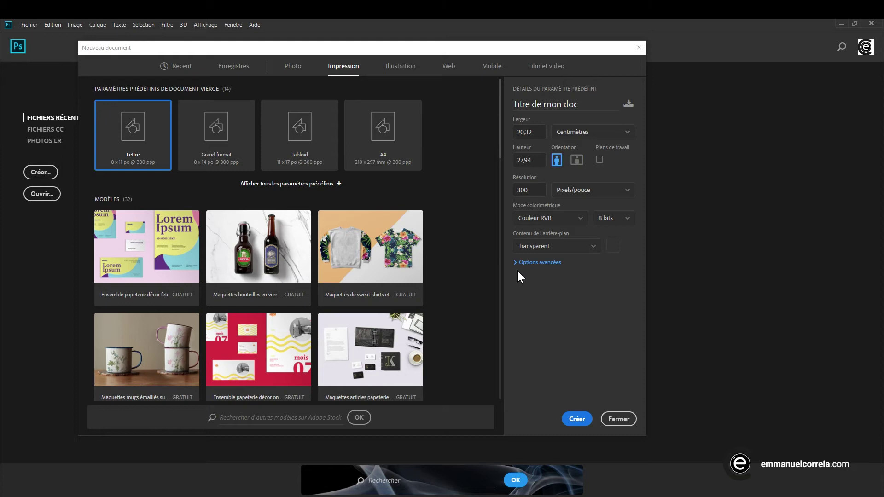
left_click(516, 264)
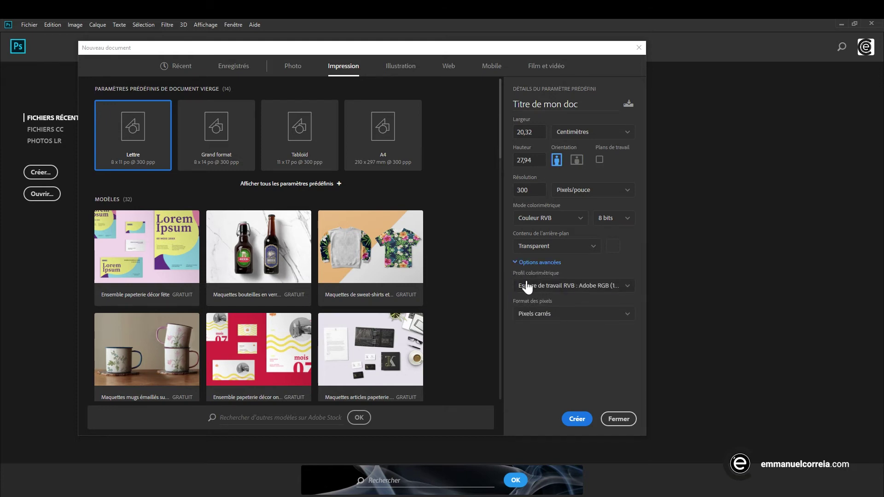
Review the colour profile and pixel format choices, keep the Adobe RGB (1998) workspace and Pixels carrés, and create the document
left_click(620, 287)
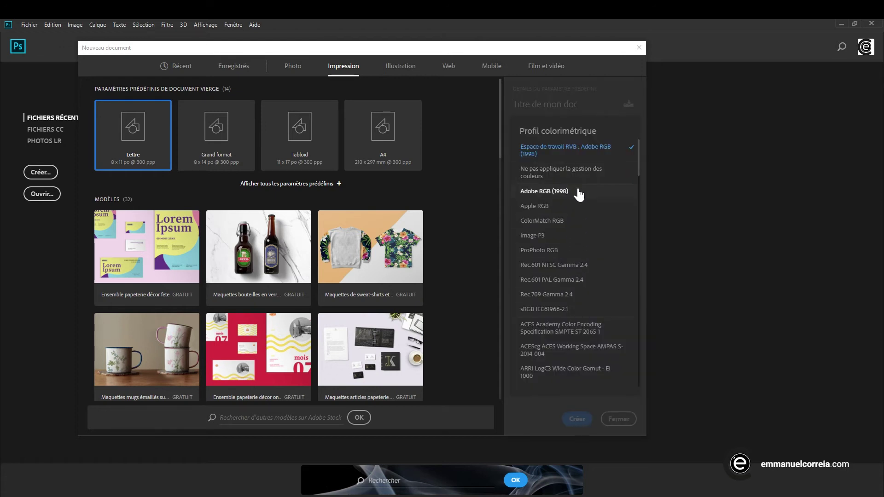
key("Escape")
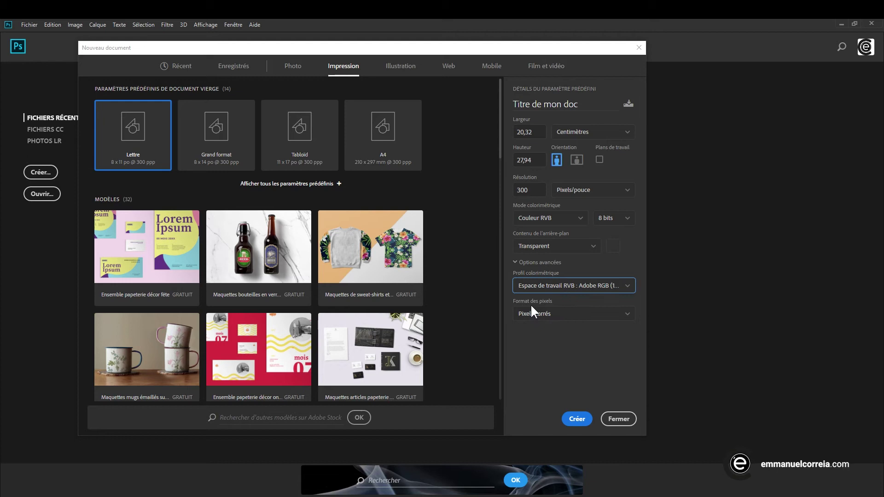
left_click(572, 314)
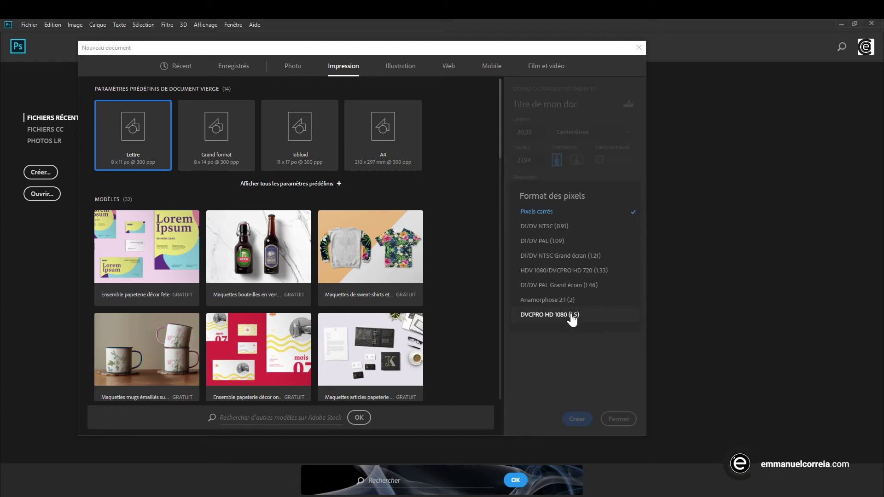
key("Escape")
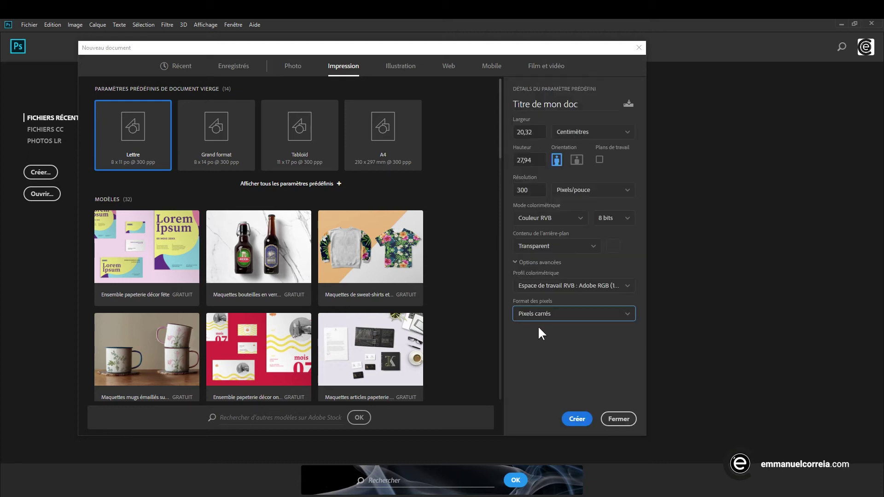
left_click(566, 317)
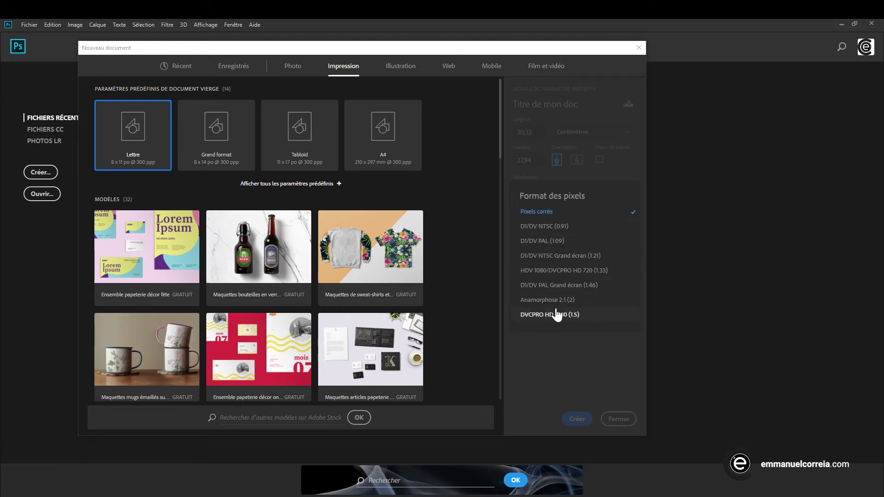
left_click(462, 126)
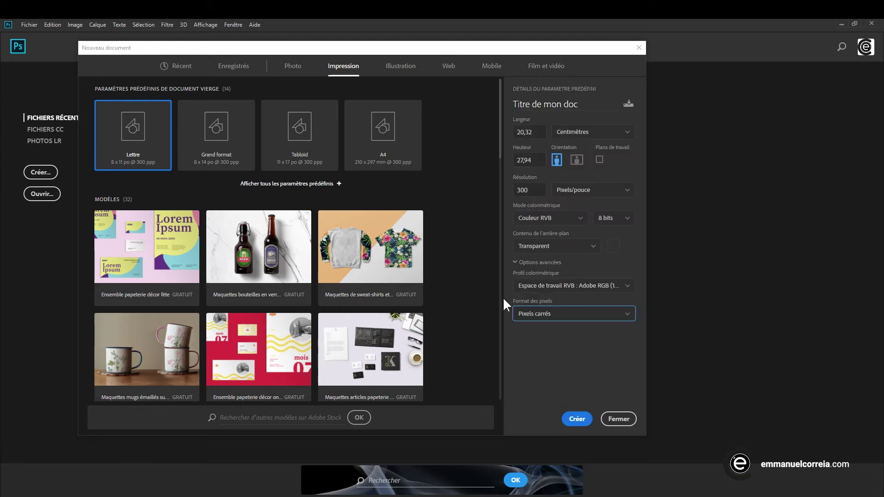
left_click(576, 419)
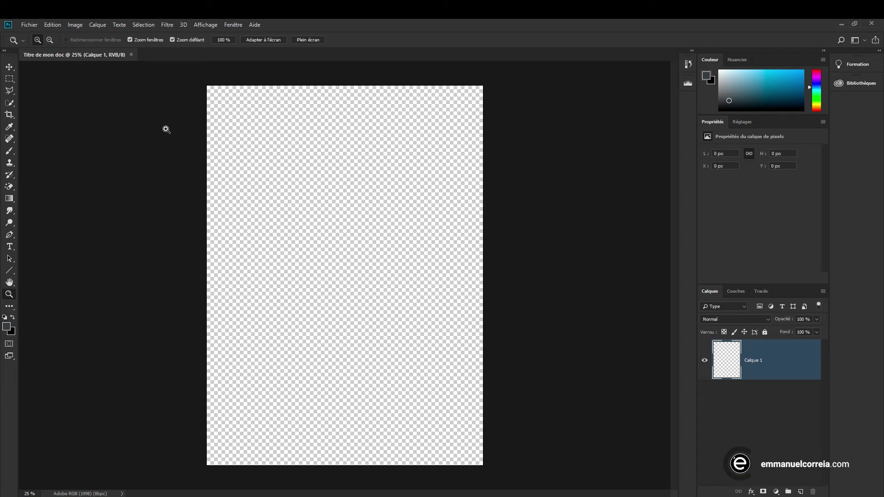
Enable the legacy "Nouveau document" interface in the general preferences
left_click(53, 24)
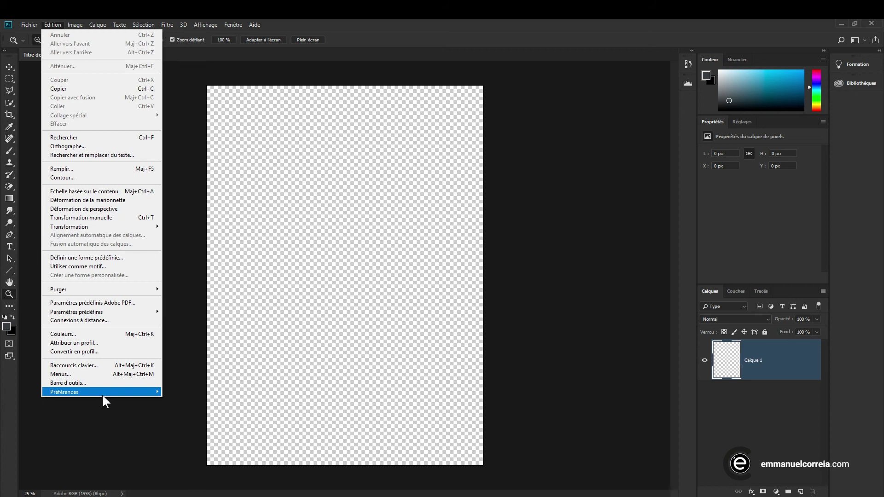
mouse_move(101, 393)
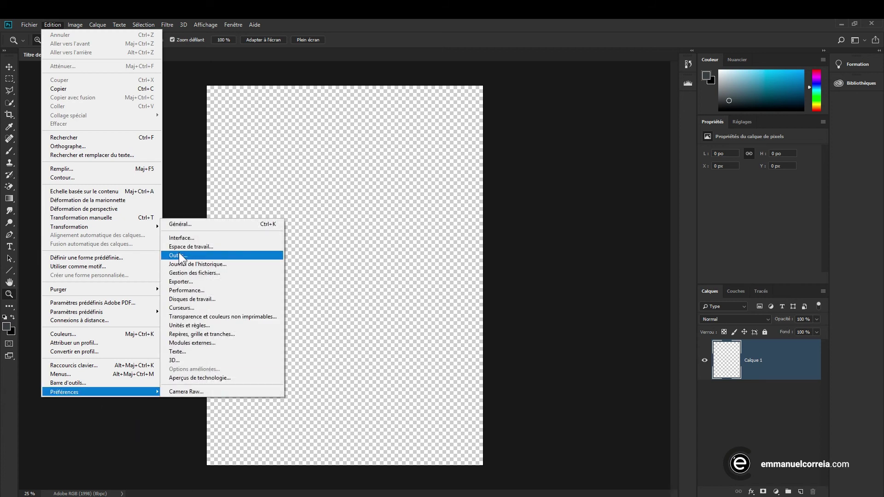
left_click(194, 224)
key("i")
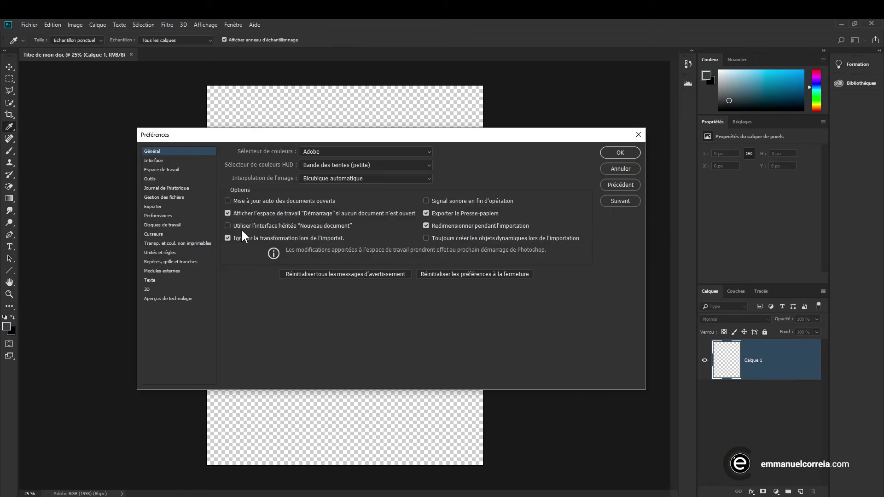
left_click(295, 225)
left_click(624, 154)
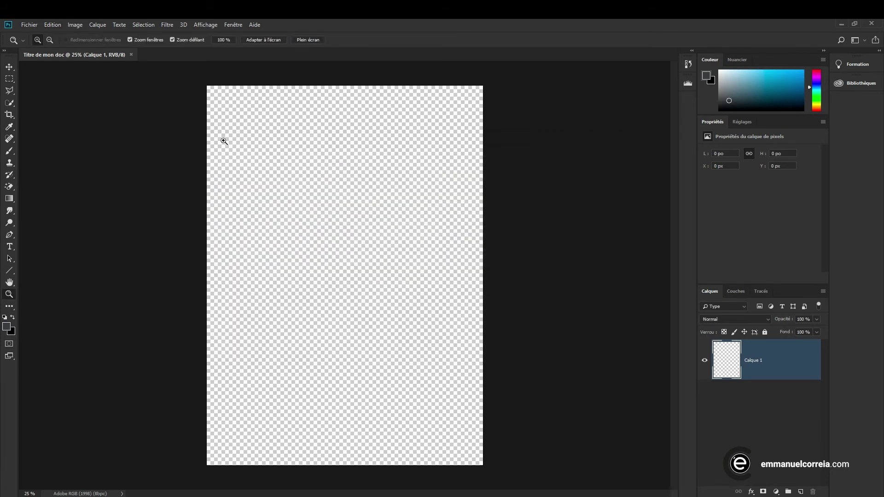
Start another new document to try the legacy creation interface
left_click(30, 24)
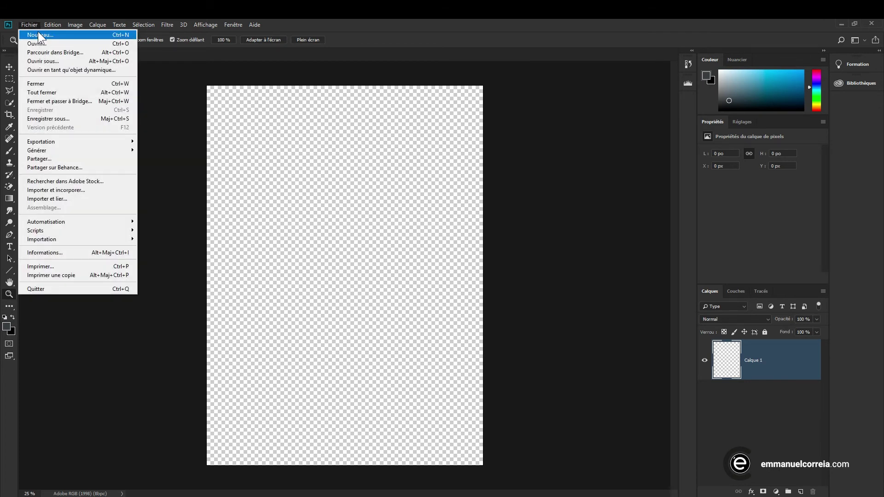
left_click(38, 31)
left_click_drag(371, 113, 251, 145)
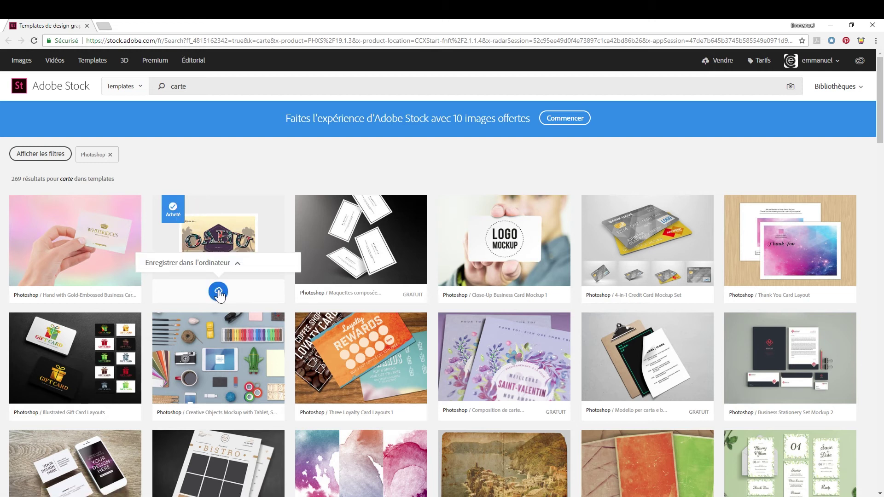
Examine the OAHU postcard template obtained from Adobe Stock, covering its artwork and its written instructions
mouse_move(218, 296)
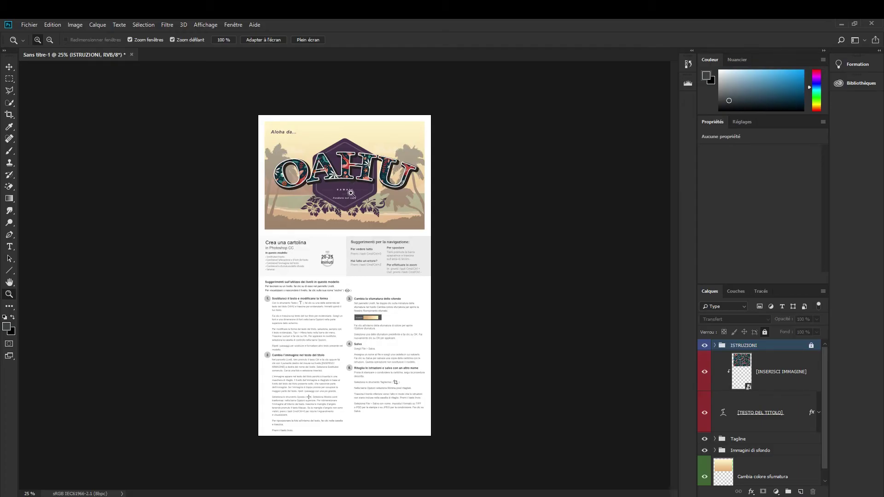
left_click(351, 193)
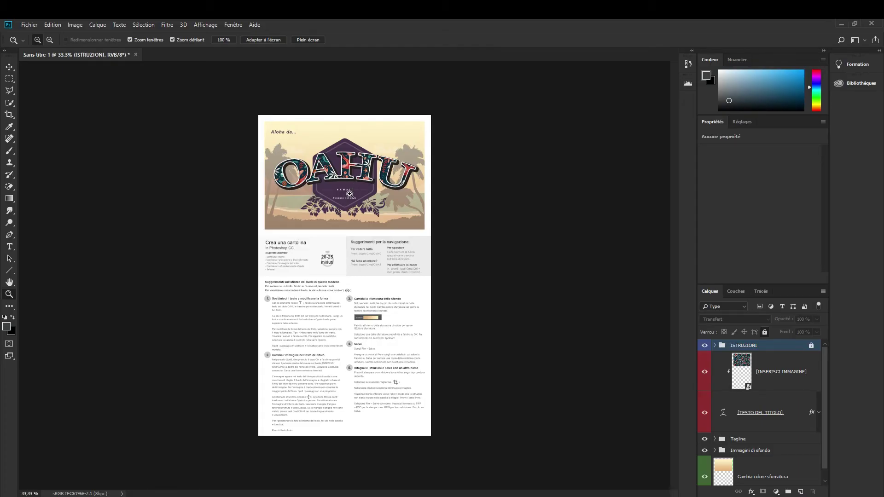
left_click(361, 235)
scroll(364, 325, "down", 5)
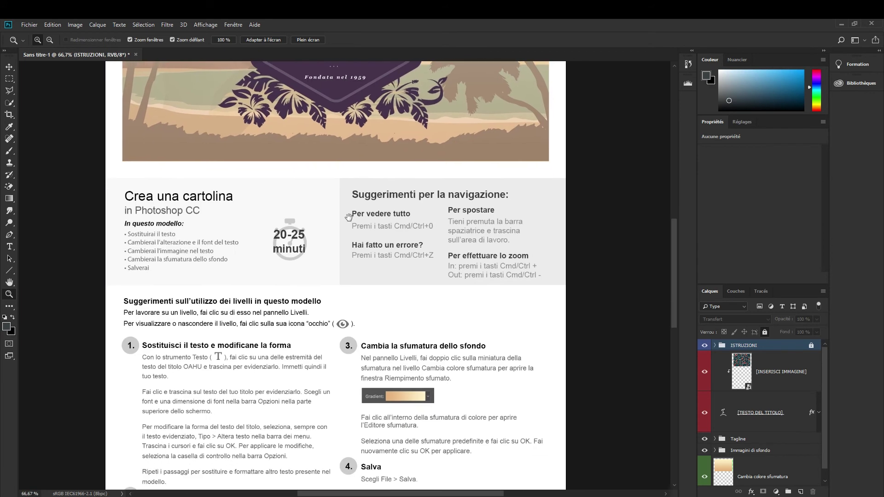
scroll(344, 321, "down", 3)
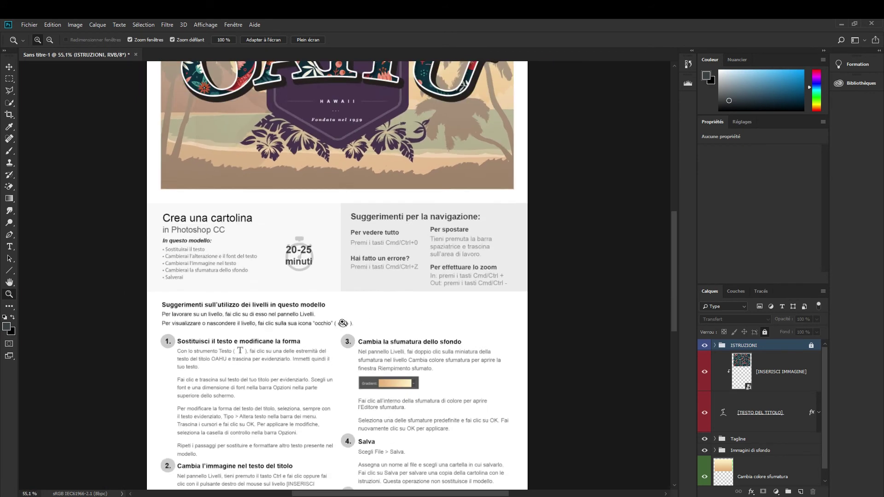
left_click_drag(357, 372, 365, 242)
left_click_drag(440, 319, 428, 390)
left_click(412, 271)
left_click_drag(325, 171, 338, 378)
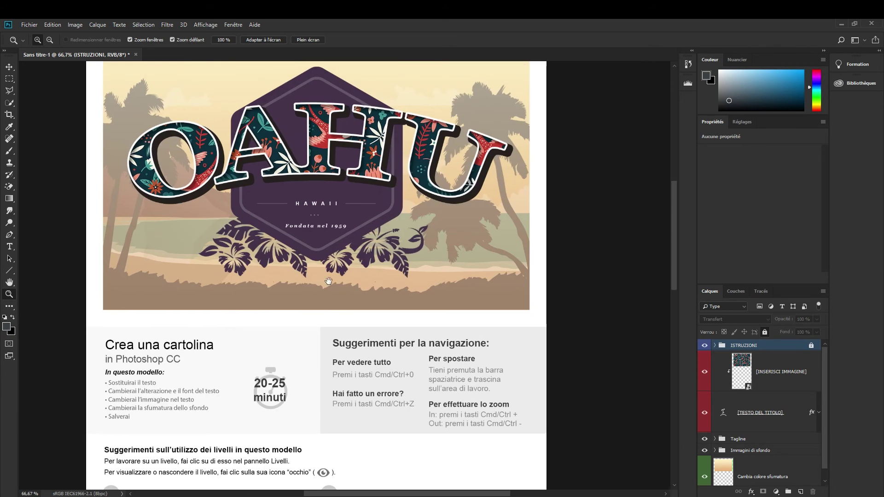
mouse_move(299, 252)
left_mouse_down()
mouse_move(312, 371)
mouse_move(306, 260)
left_mouse_up()
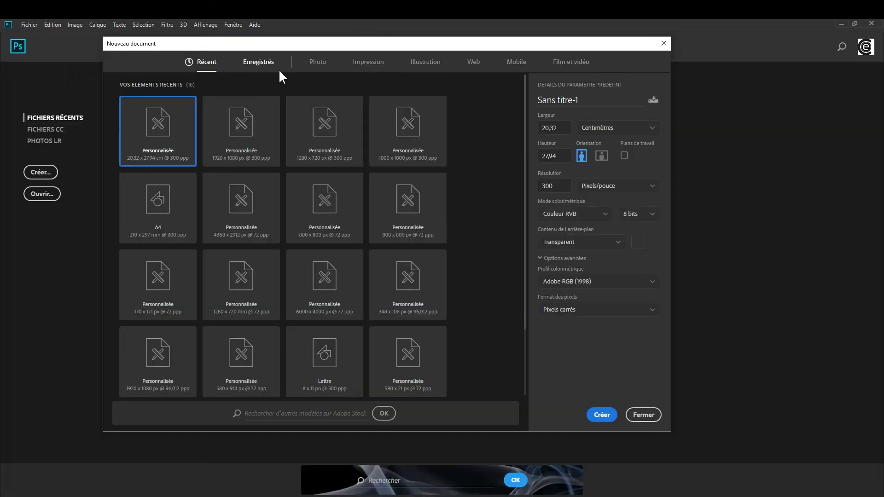
Browse the Photo templates and download the free "Maquette d'image d'affiche suspendue" template
left_click(315, 67)
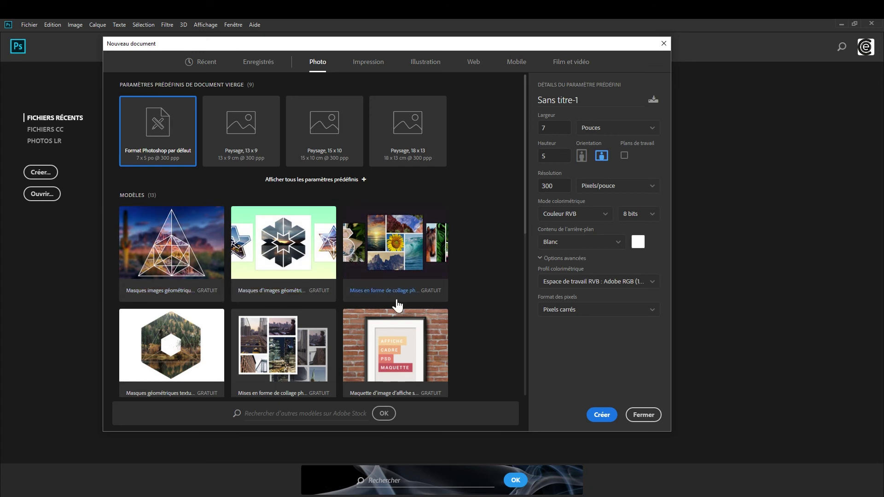
scroll(395, 339, "down", 1)
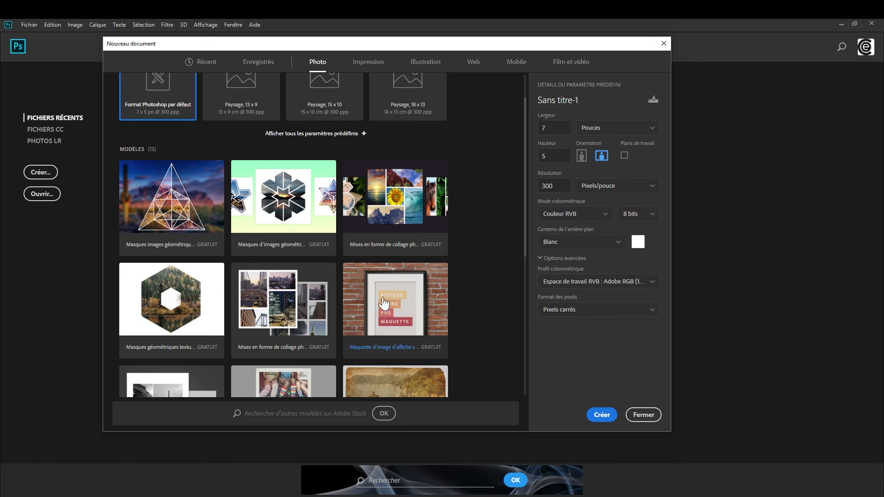
scroll(314, 281, "up", 1)
scroll(351, 241, "down", 4)
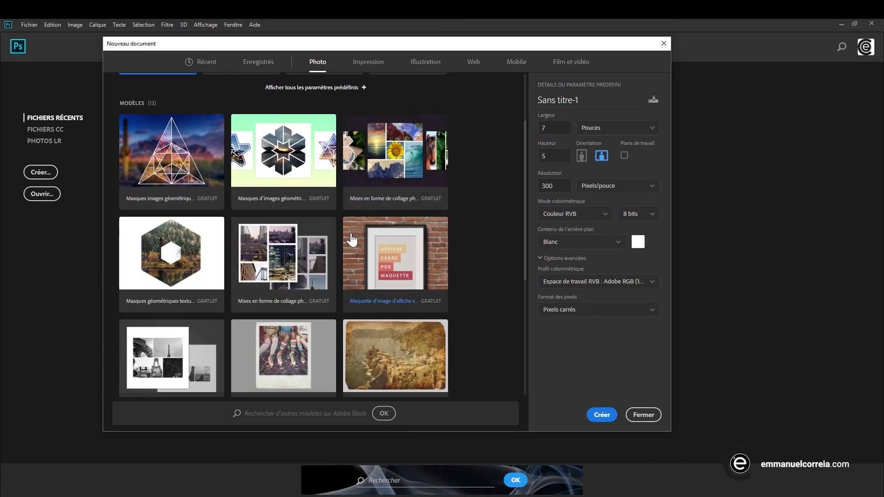
scroll(404, 252, "up", 2)
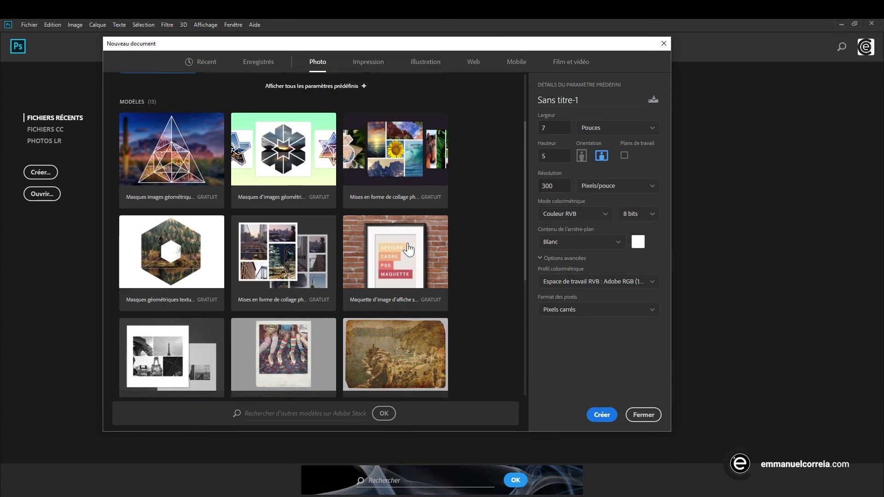
left_click(416, 275)
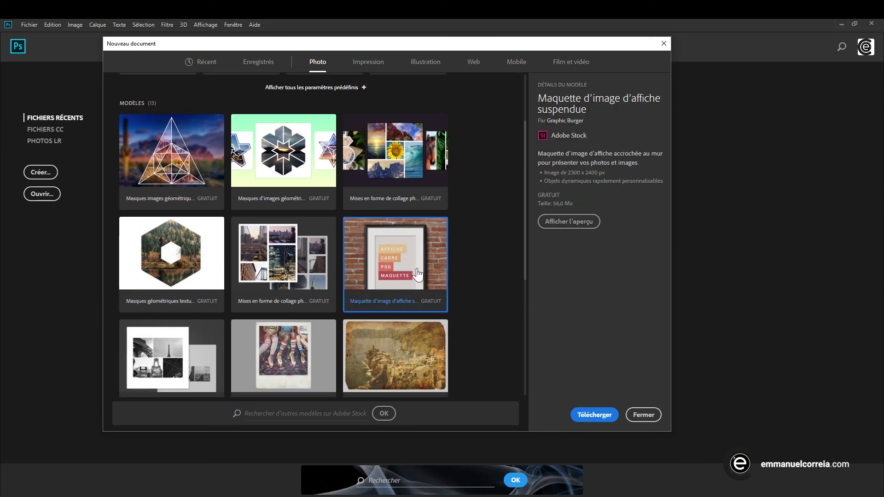
left_click(588, 418)
Open the downloaded "Maquette d'image d'affiche suspendue" from the saved templates and look closely at its framed poster
left_click(259, 67)
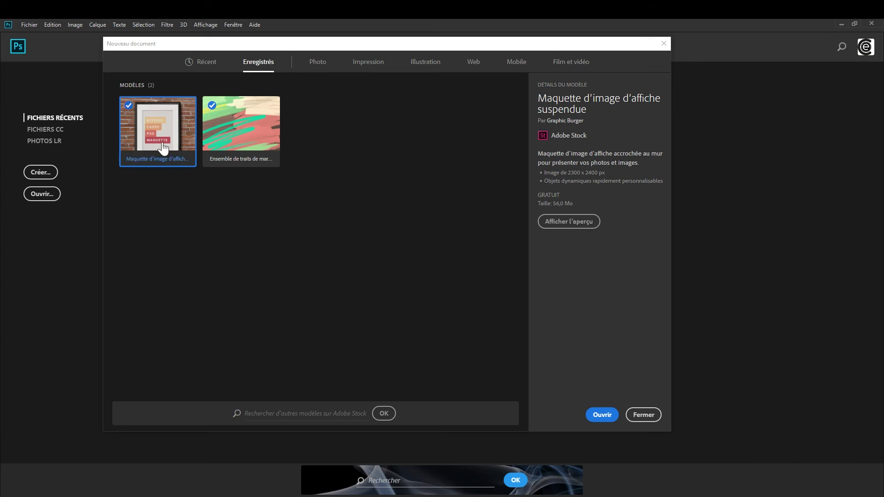
left_click(609, 417)
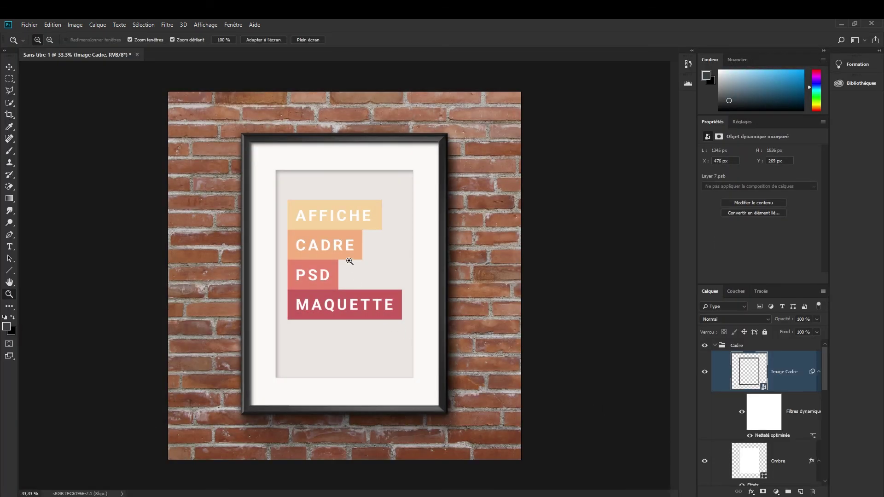
left_click(339, 242)
left_click_drag(339, 249, 329, 165)
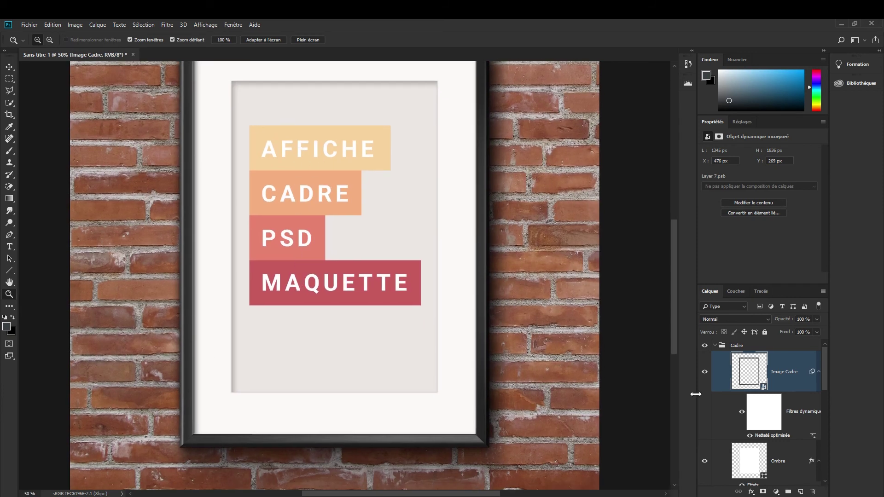
Open the contents of the [VOTRE IMAGE ICI] smart object for editing
scroll(735, 386, "down", 3)
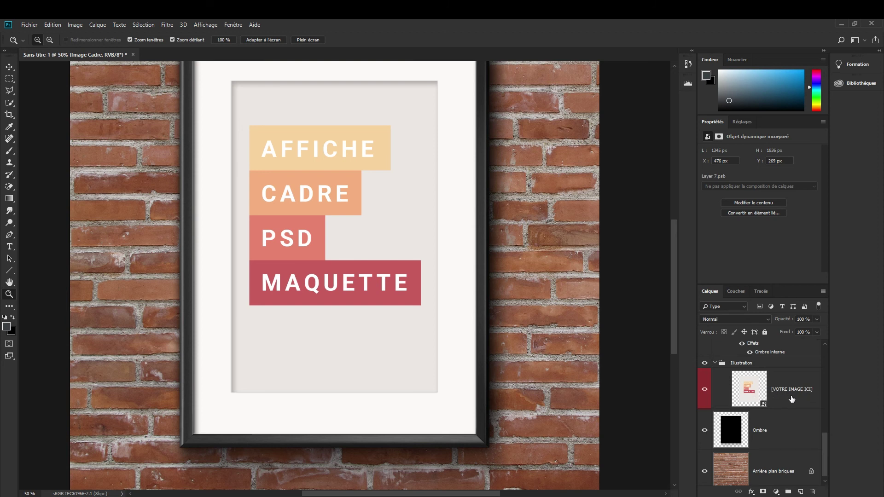
double_click(751, 391)
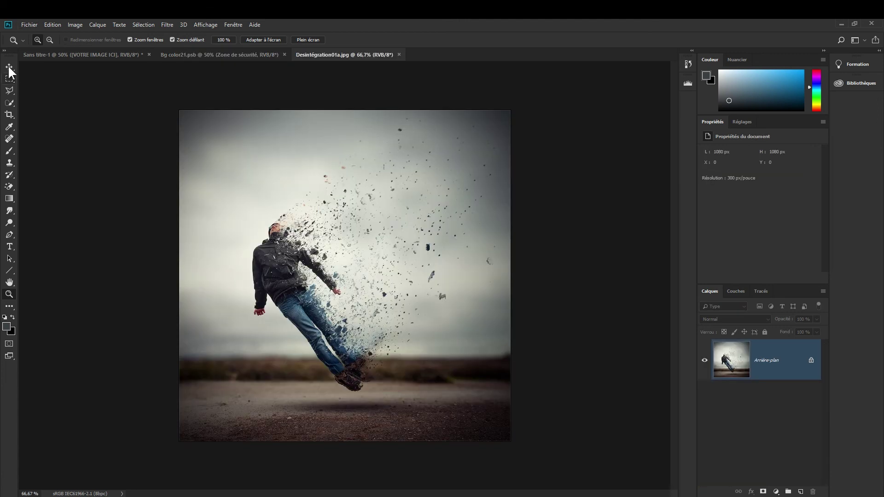
Place the Desintégration01a.jpg picture in the poster's Bg color21.psb smart object contents, and save and close them
left_click(9, 67)
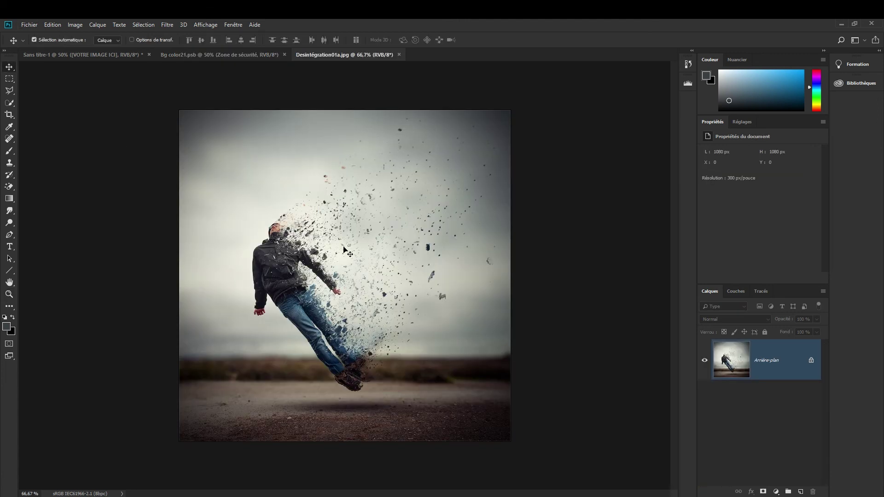
left_click_drag(220, 59, 324, 269)
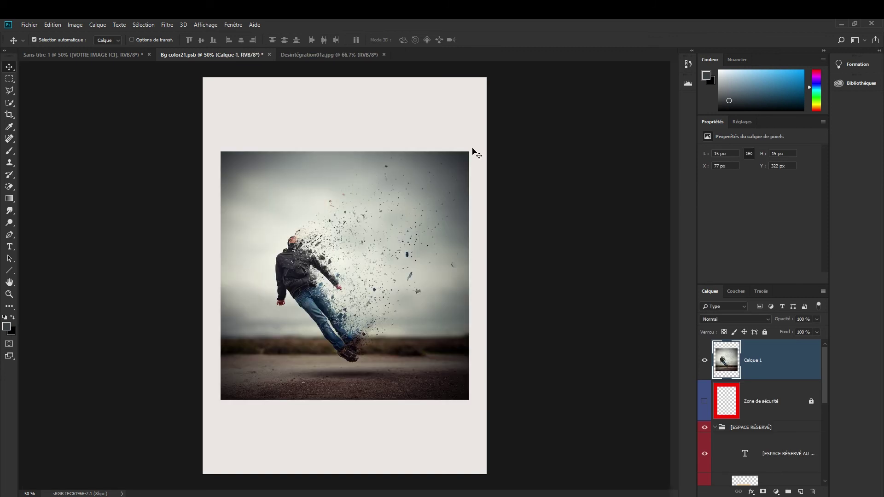
left_click(270, 55)
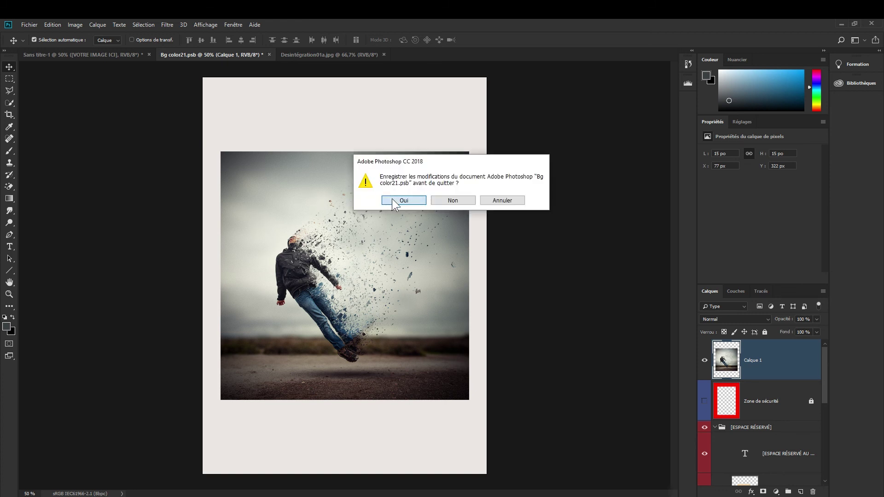
left_click(392, 198)
Return to the Sans titre-1 mockup and check the new picture inside the framed poster
left_click(122, 54)
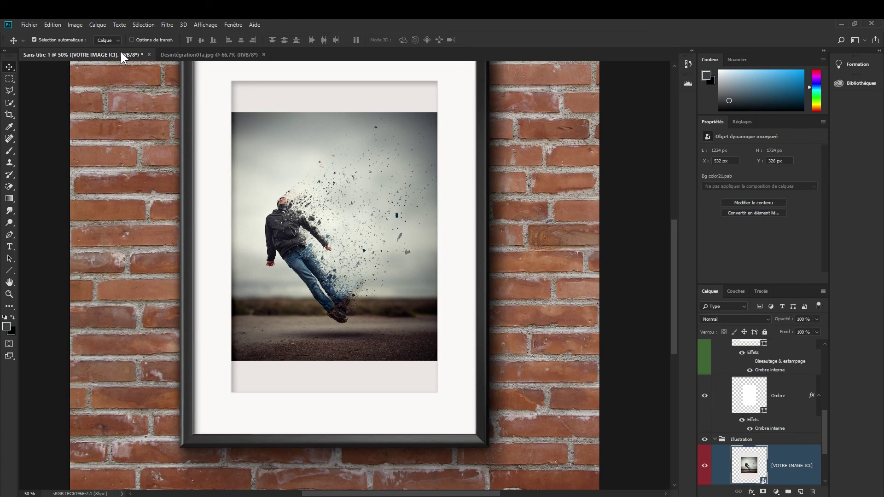
left_click_drag(350, 164, 332, 224)
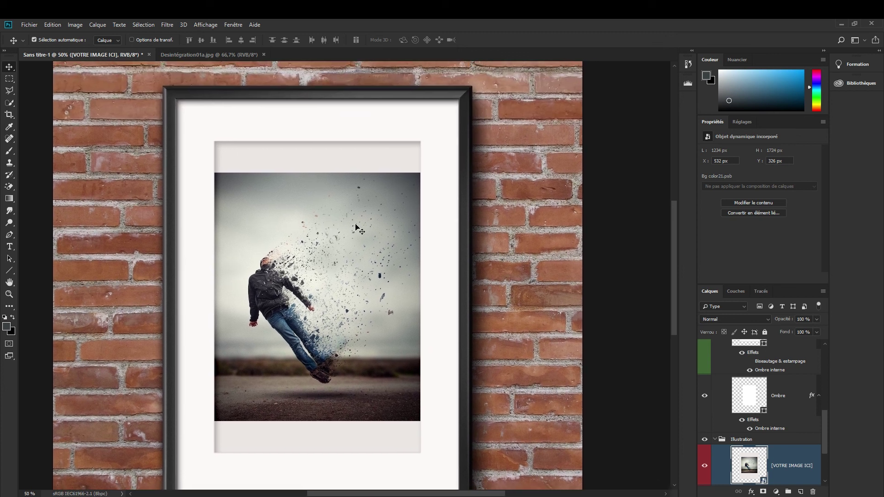
left_click(347, 236, "ctrl+alt")
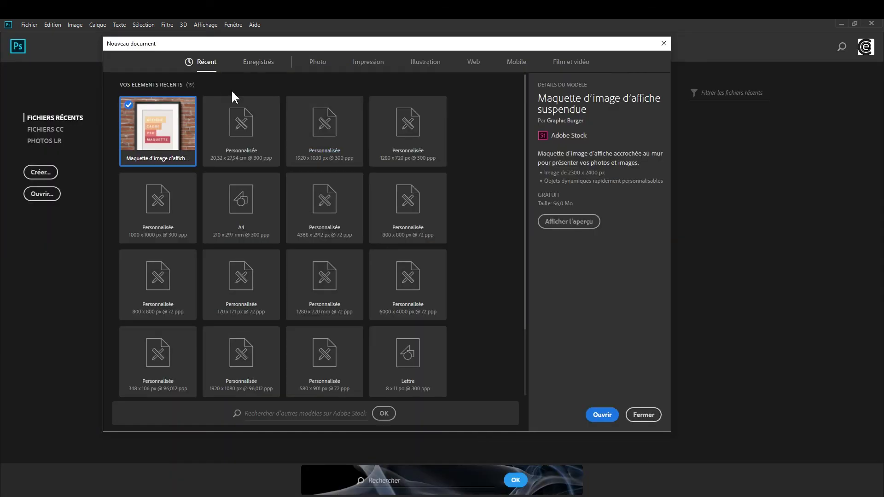
Create a document from the iPhone 6 Mobile preset with artboards enabled, and move its artboard to about X -404 px, Y 45 px
left_click_drag(223, 46, 208, 53)
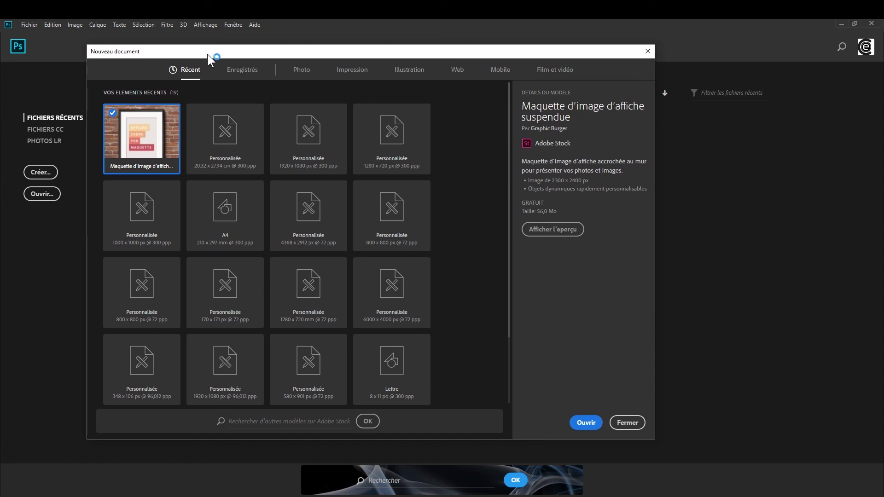
left_click(455, 71)
left_click(506, 73)
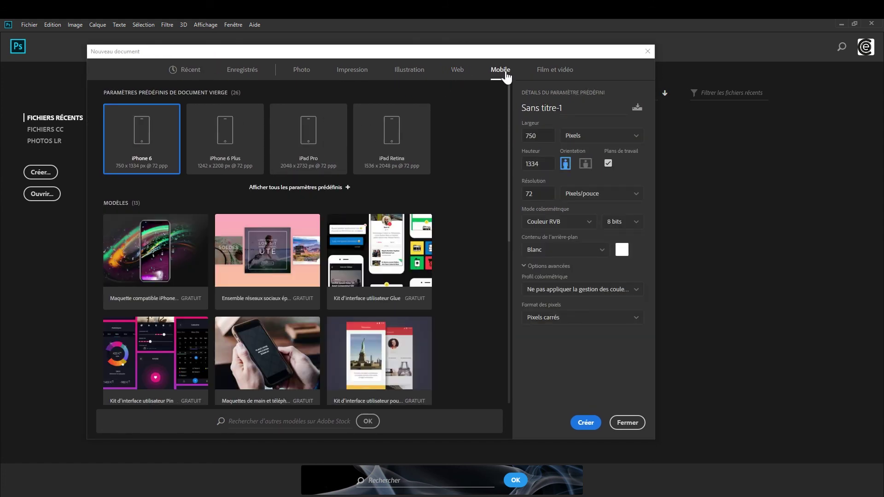
left_click(609, 164)
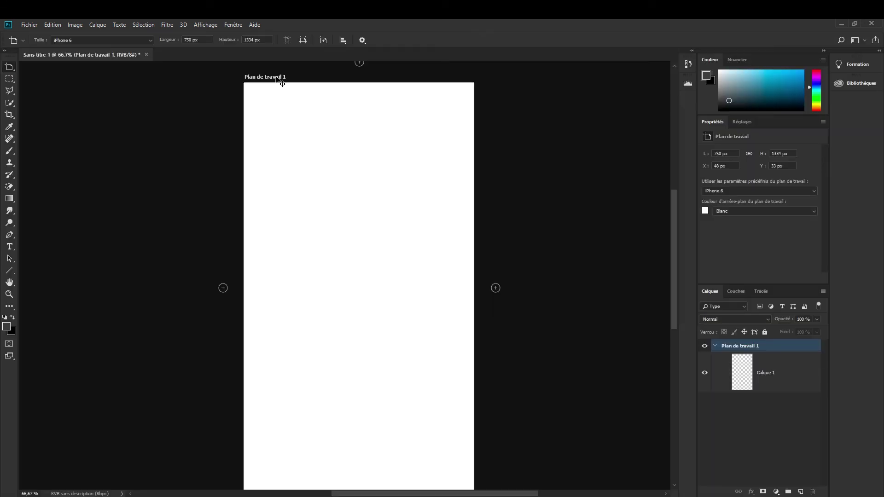
left_click_drag(275, 79, 139, 82)
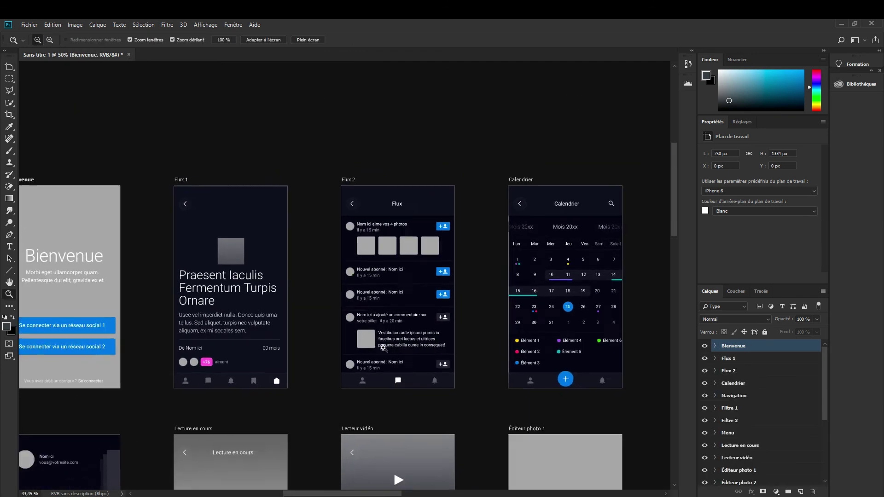
Examine how the artboards are laid out in the mobile interface kit and the web banner template
scroll(380, 337, "down", 5)
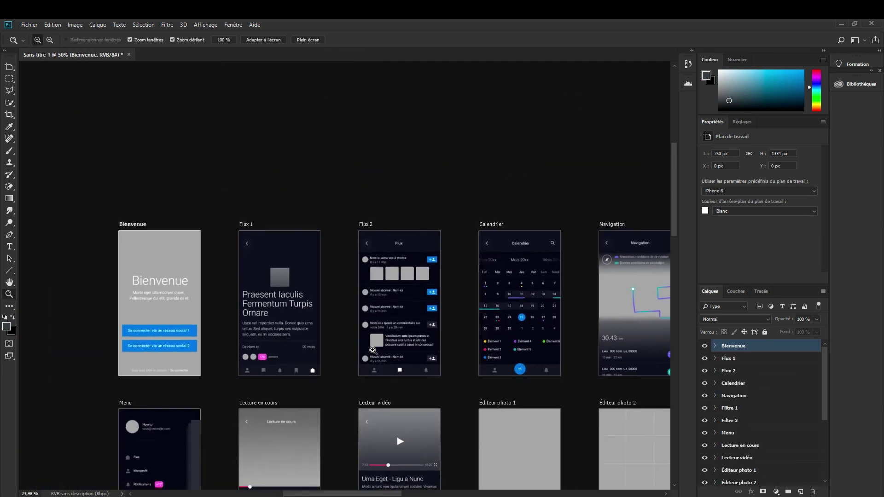
left_click_drag(380, 338, 241, 182)
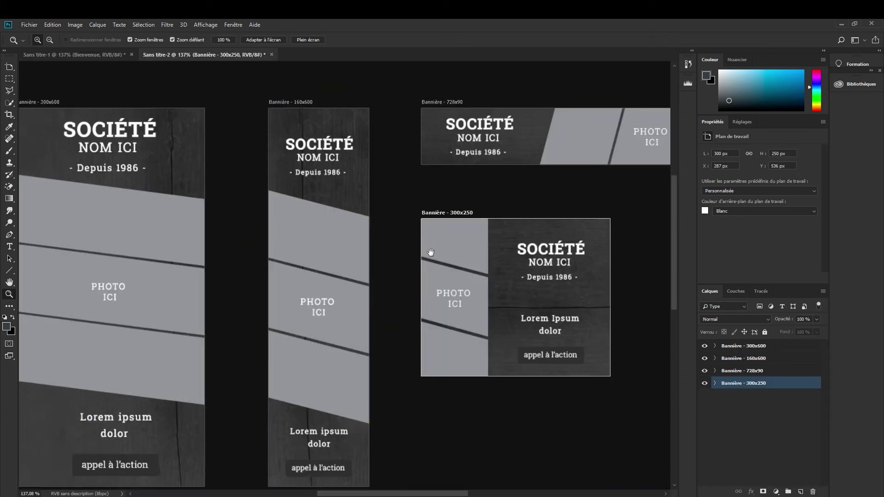
left_click_drag(425, 246, 452, 261)
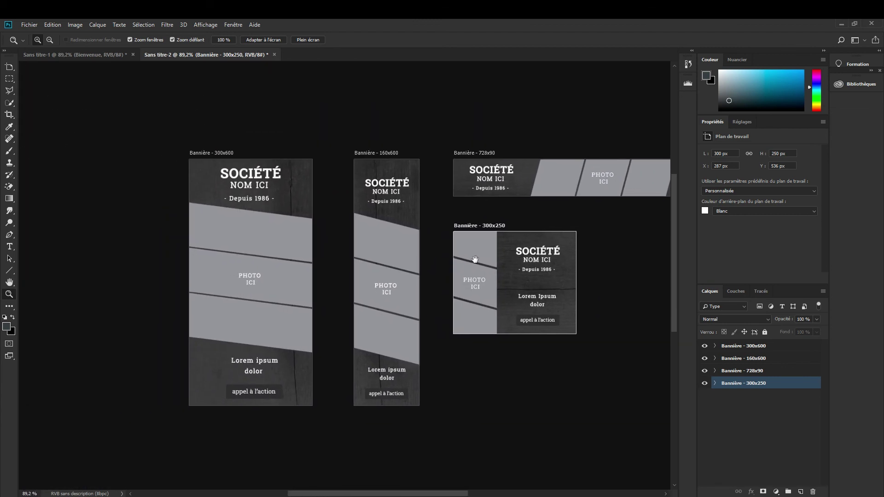
left_click_drag(517, 272, 387, 229)
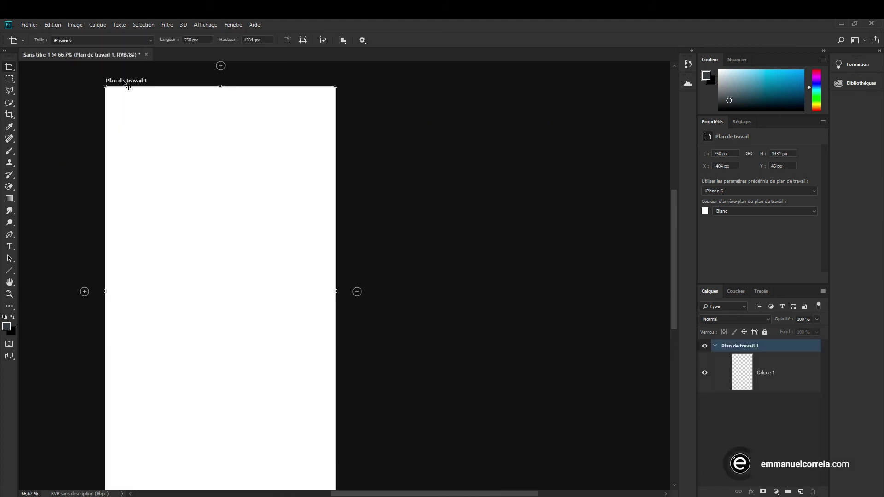
Move Plan de travail 1 to about X -136 px, Y 102 px
left_click_drag(131, 87, 212, 104)
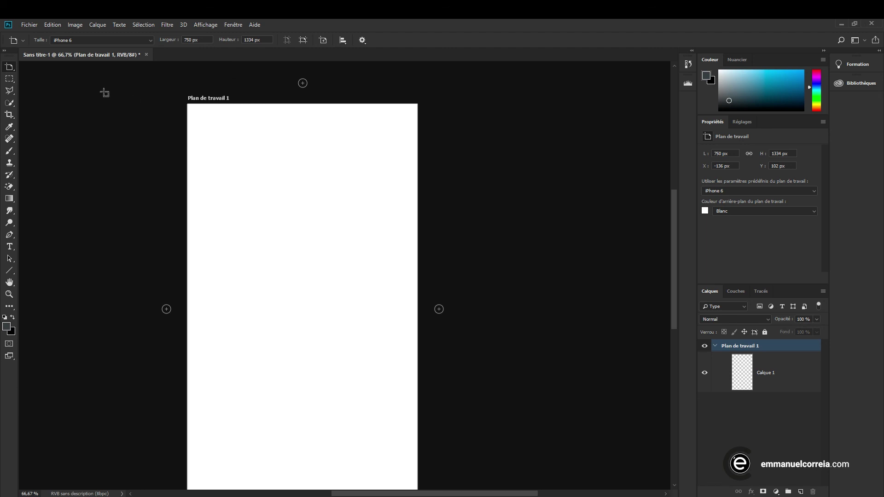
Open the new document settings and compare the Mobile, Web and Illustration presets, including their orientation and artboard options
left_click(30, 25)
left_click(38, 35)
left_click(506, 74)
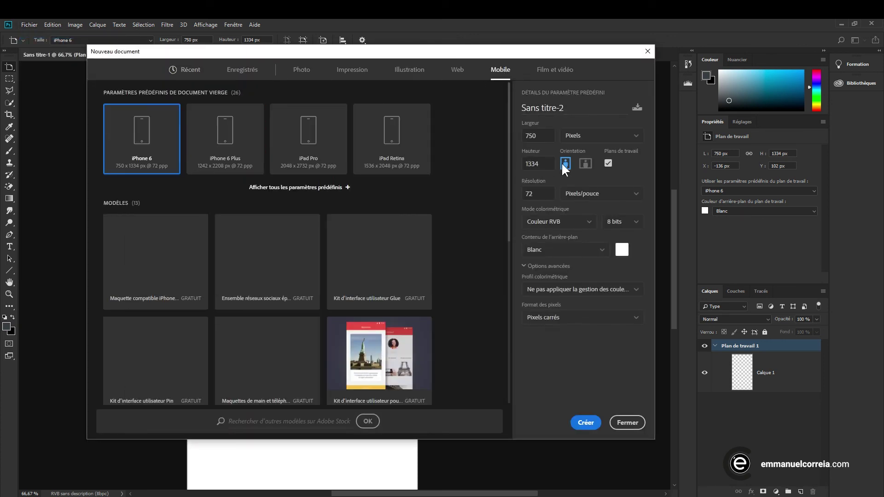
left_click(458, 72)
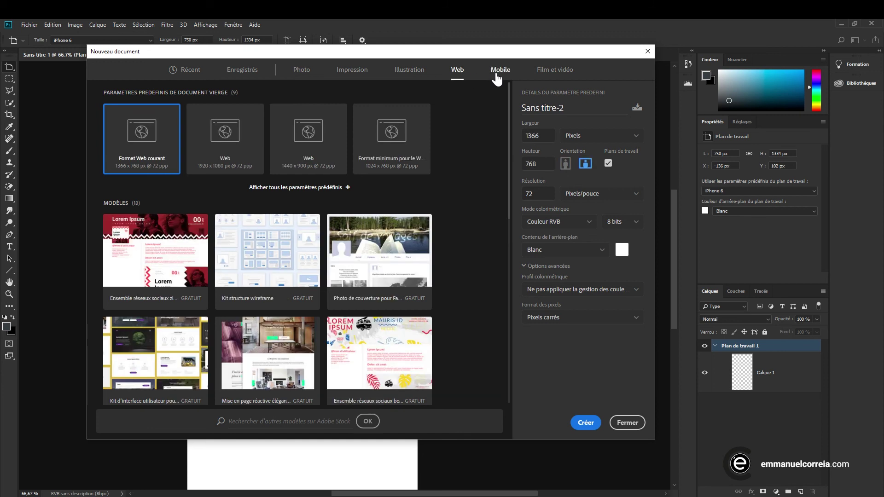
left_click(498, 74)
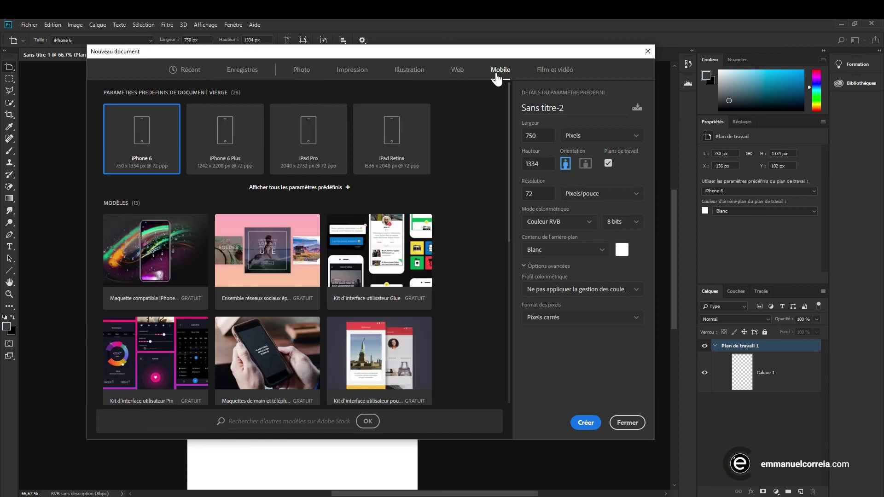
left_click(403, 73)
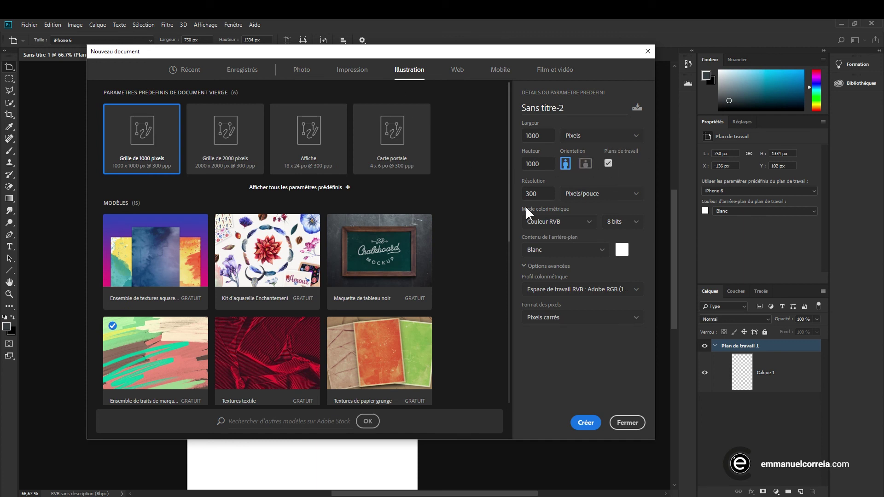
left_click_drag(457, 53, 424, 57)
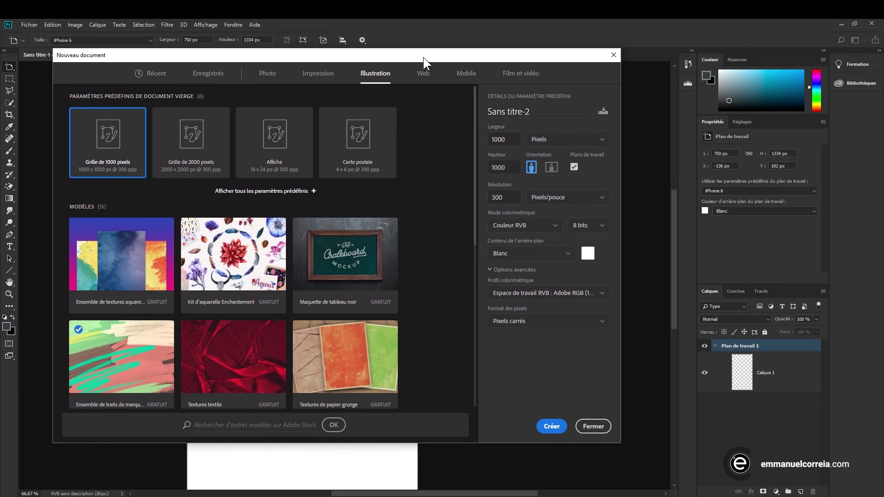